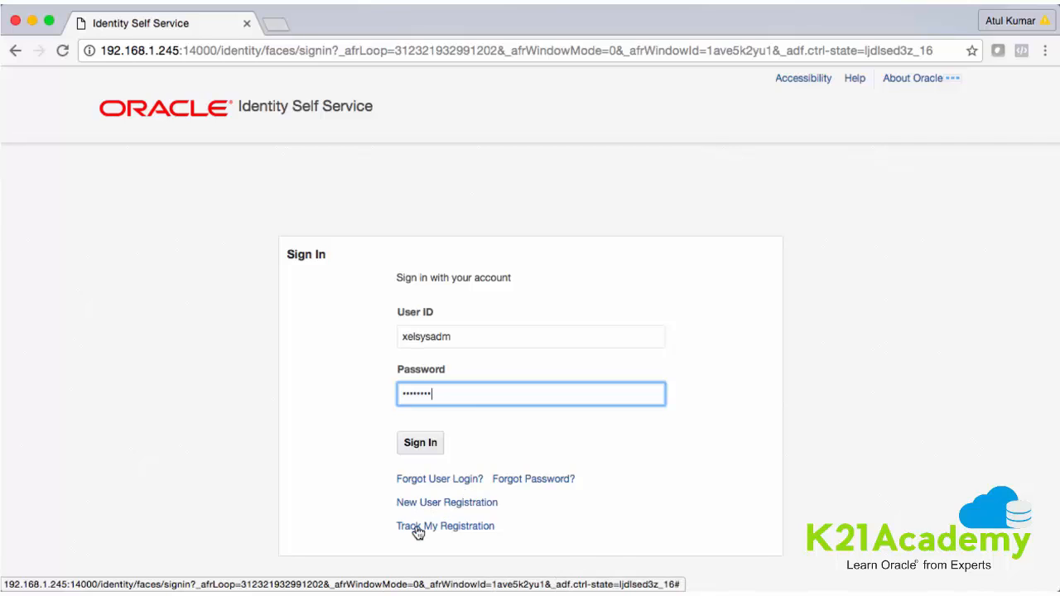
Sign in with the entered credentials to reach the challenge-questions registration page
{"action": "left_click", "coordinate": [421, 445]}
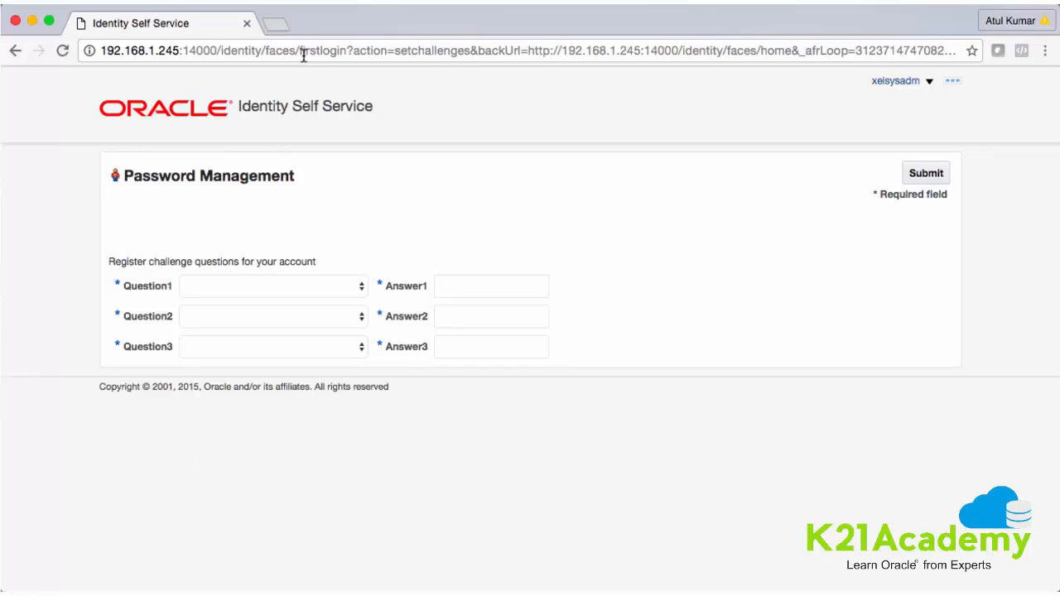
Choose mother's maiden name, city of birth and favorite color as the three challenge questions
{"action": "left_click", "coordinate": [354, 290]}
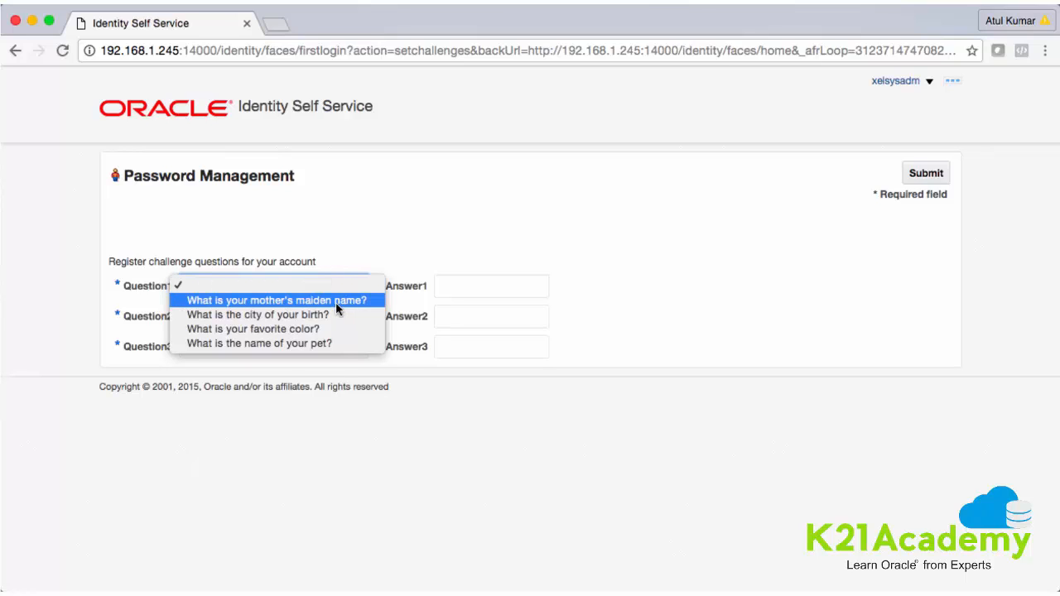
{"action": "left_click", "coordinate": [336, 302]}
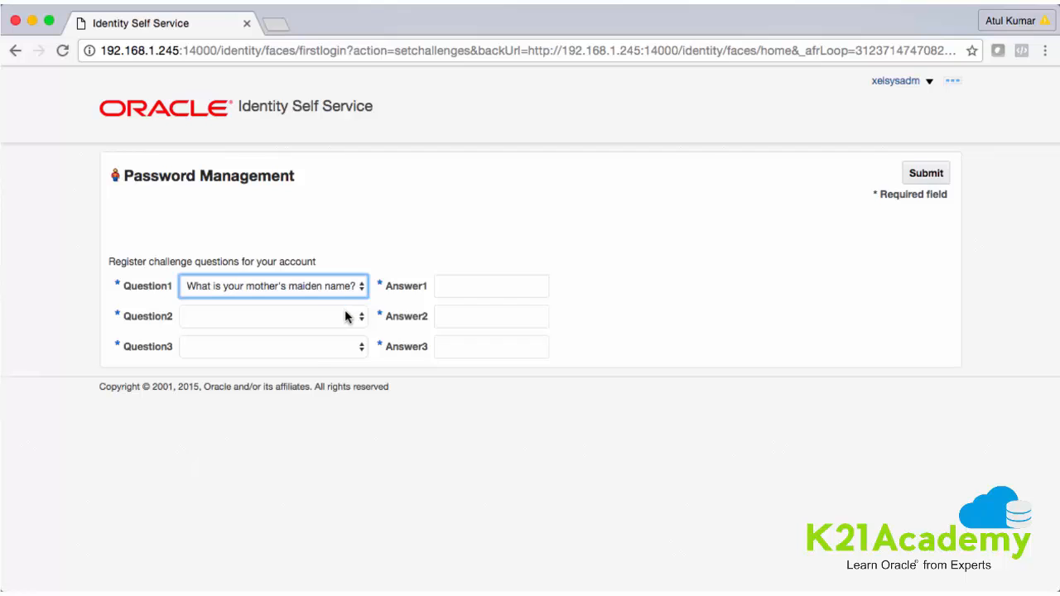
{"action": "left_click", "coordinate": [346, 314]}
{"action": "left_click", "coordinate": [318, 345]}
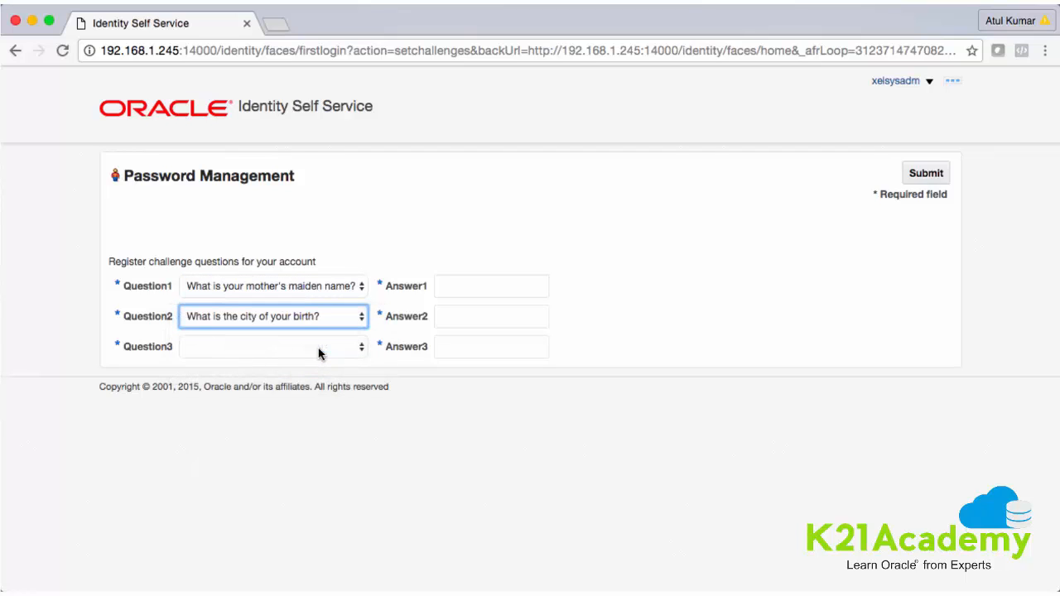
{"action": "left_click", "coordinate": [350, 348]}
{"action": "left_click", "coordinate": [324, 390]}
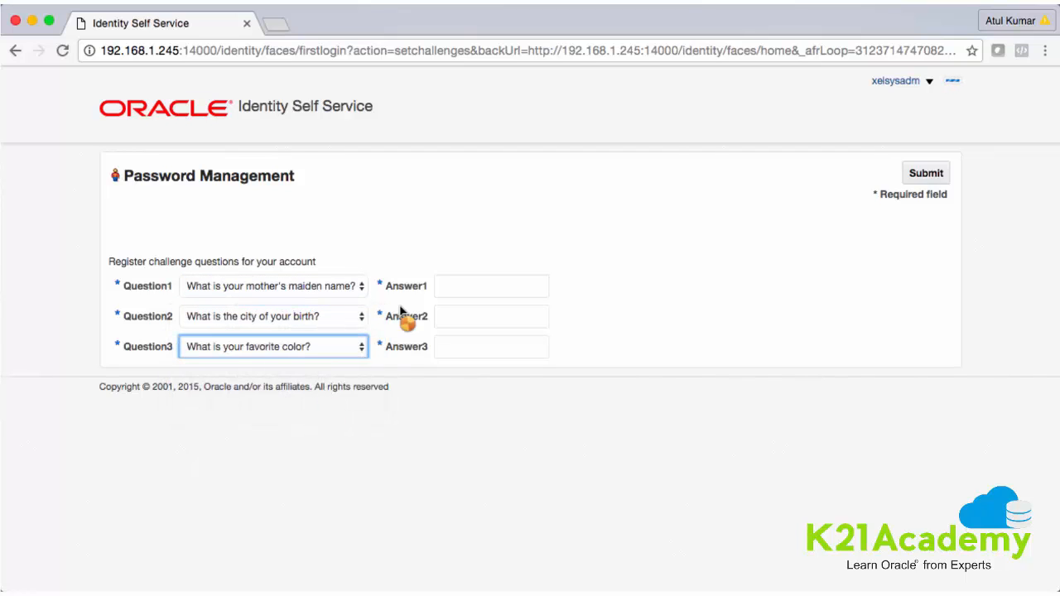
Answer them with 'name', 'birth' and 'color' and submit
{"action": "left_click", "coordinate": [445, 286]}
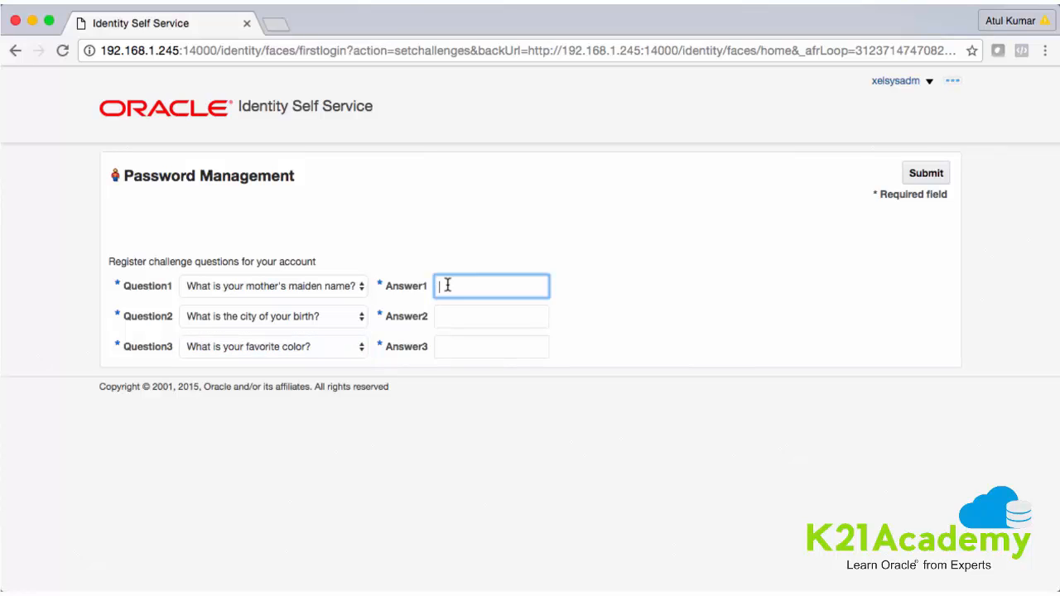
{"action": "type", "text": "name"}
{"action": "left_click", "coordinate": [459, 317]}
{"action": "type", "text": "birth"}
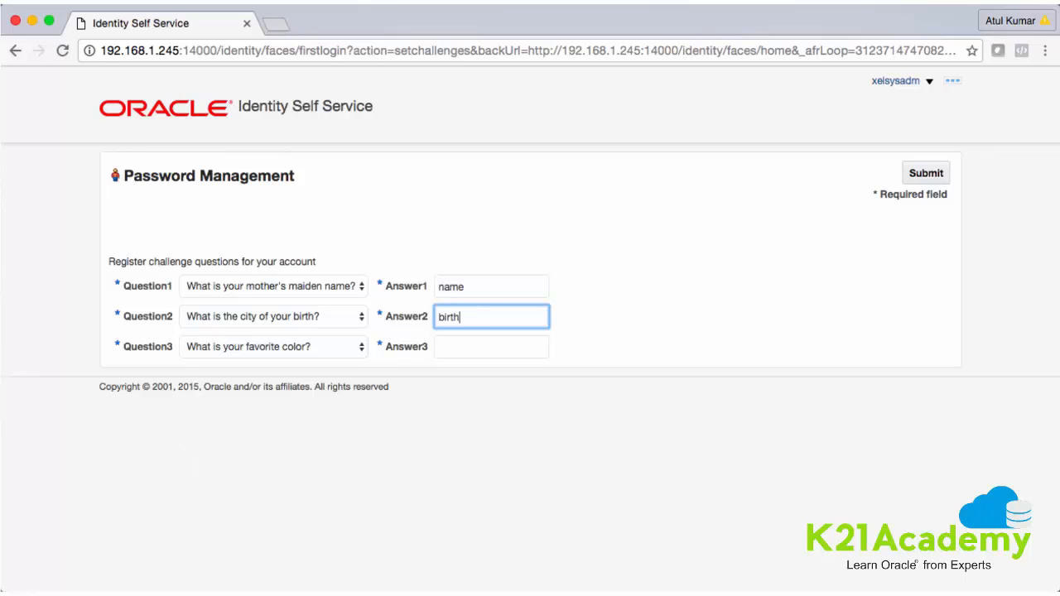
{"action": "left_click", "coordinate": [467, 348]}
{"action": "type", "text": "colo"}
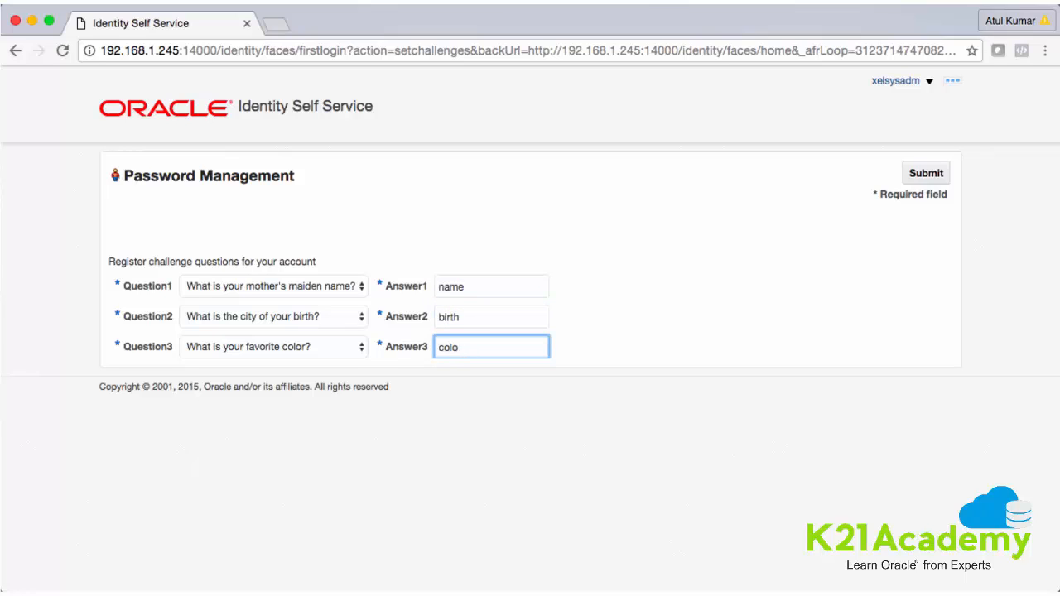
{"action": "type", "text": "r"}
{"action": "left_click", "coordinate": [926, 173]}
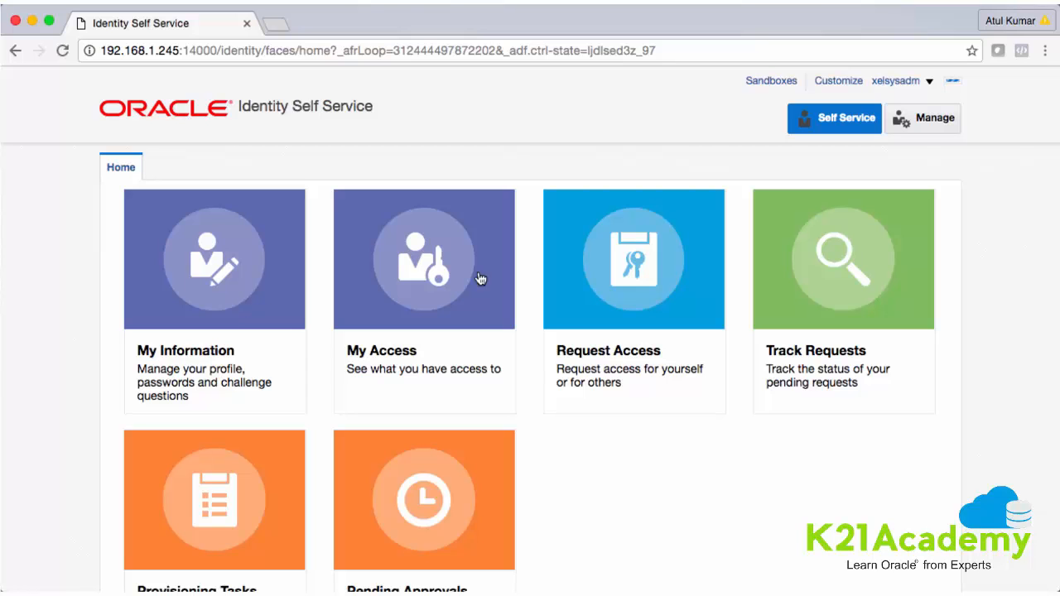
Open the My Information profile page and scroll through its details
{"action": "scroll", "coordinate": [566, 325], "scroll_direction": "down", "scroll_amount": 2}
{"action": "scroll", "coordinate": [568, 331], "scroll_direction": "down", "scroll_amount": 2}
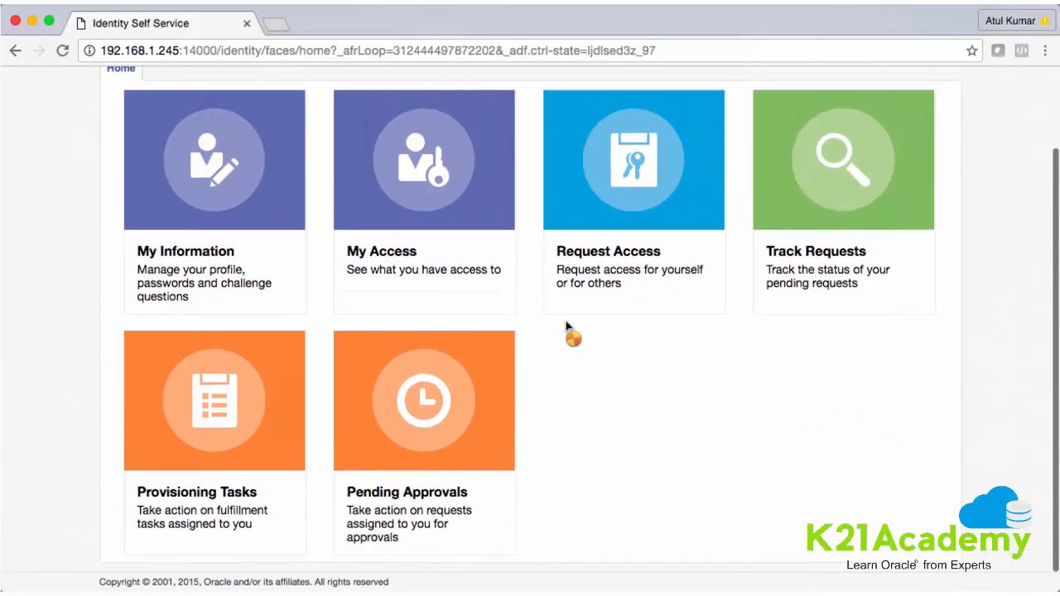
{"action": "scroll", "coordinate": [568, 331], "scroll_direction": "up", "scroll_amount": 4}
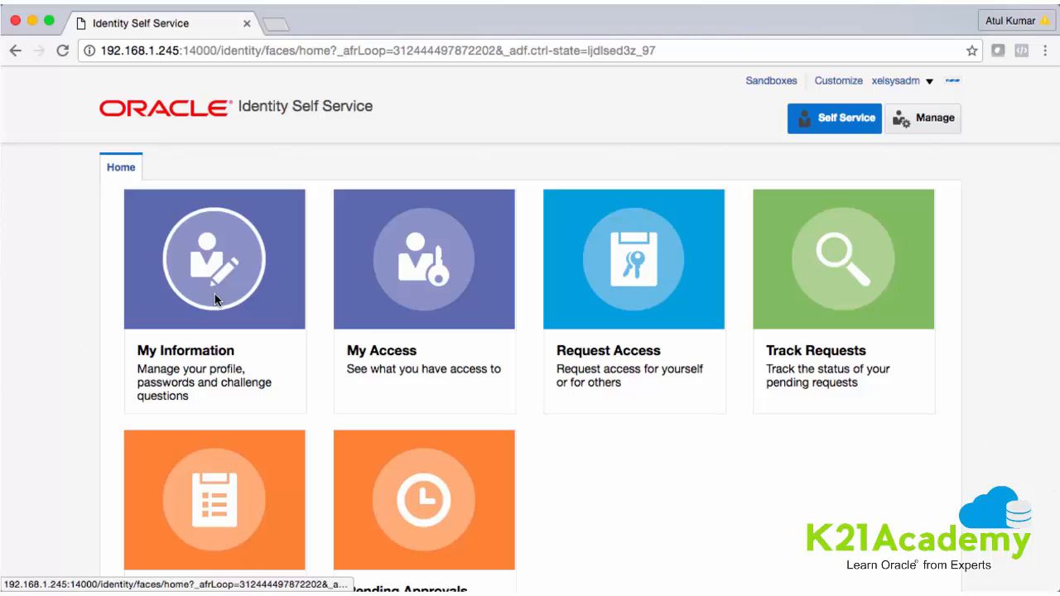
{"action": "left_click", "coordinate": [224, 349]}
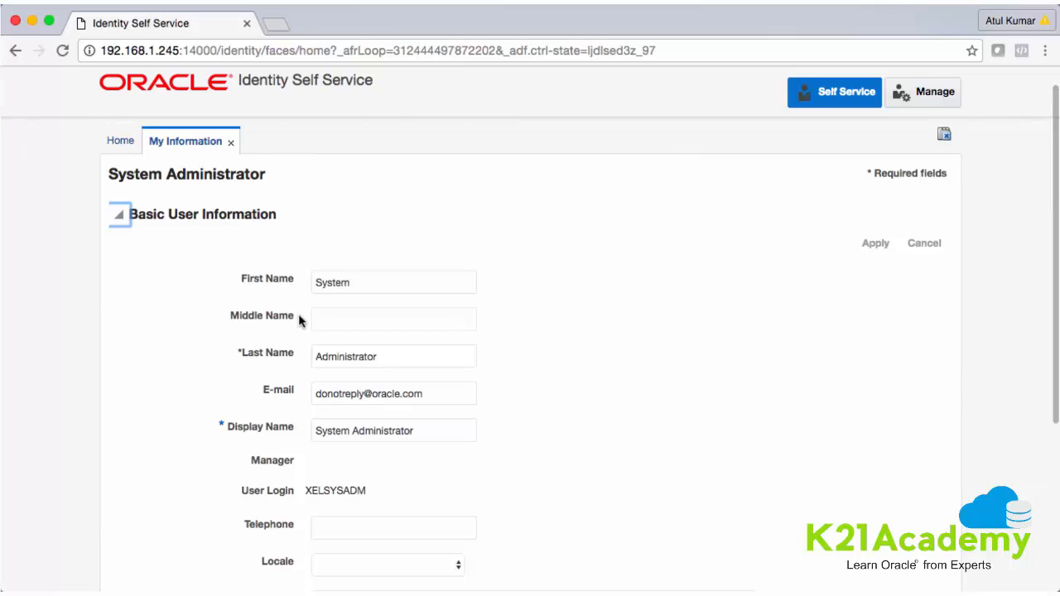
{"action": "scroll", "coordinate": [331, 353], "scroll_direction": "down", "scroll_amount": 2}
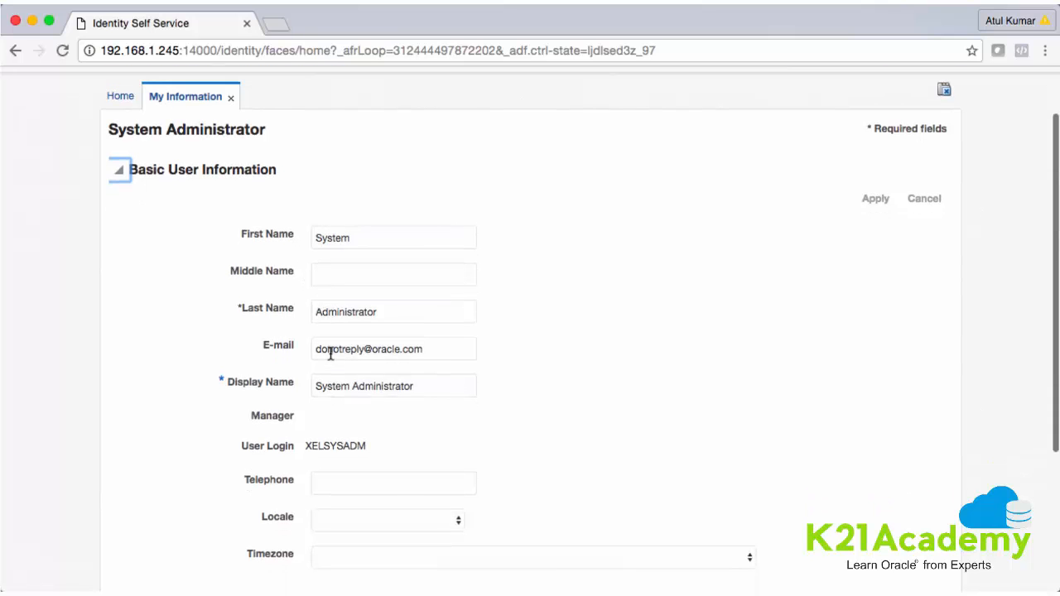
{"action": "scroll", "coordinate": [386, 358], "scroll_direction": "down", "scroll_amount": 3}
{"action": "scroll", "coordinate": [385, 358], "scroll_direction": "down", "scroll_amount": 2}
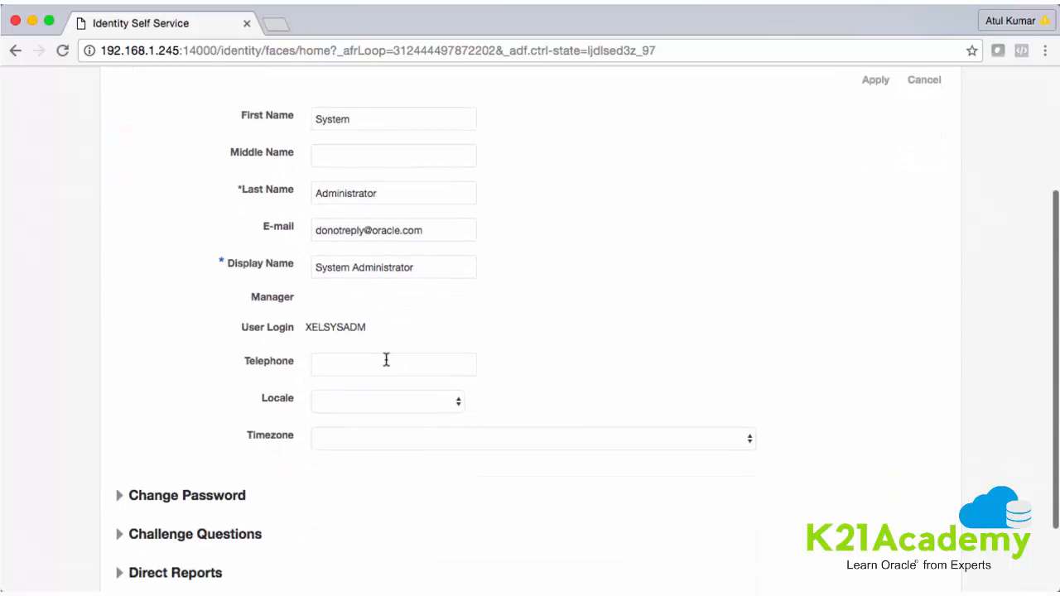
{"action": "scroll", "coordinate": [385, 359], "scroll_direction": "down", "scroll_amount": 3}
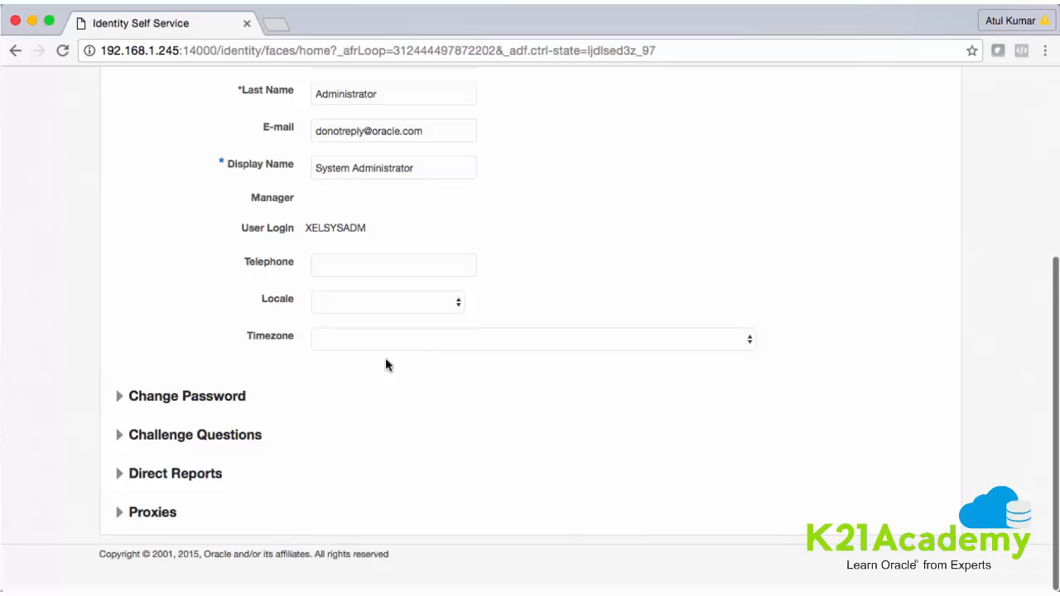
Expand and review the Change Password and Challenge Questions sections, then close My Information
{"action": "left_click", "coordinate": [118, 406]}
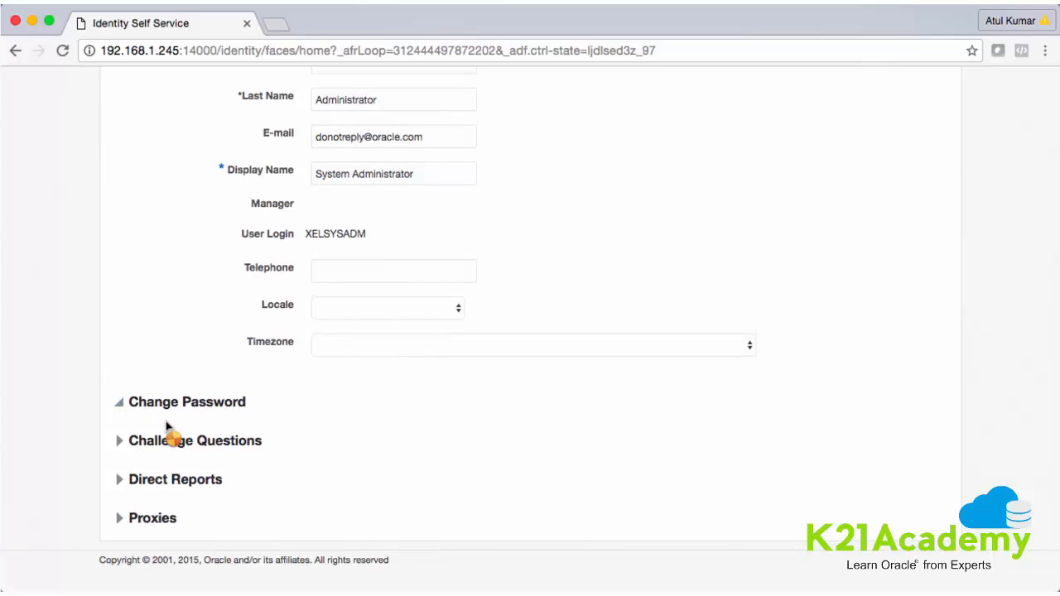
{"action": "left_click", "coordinate": [121, 442]}
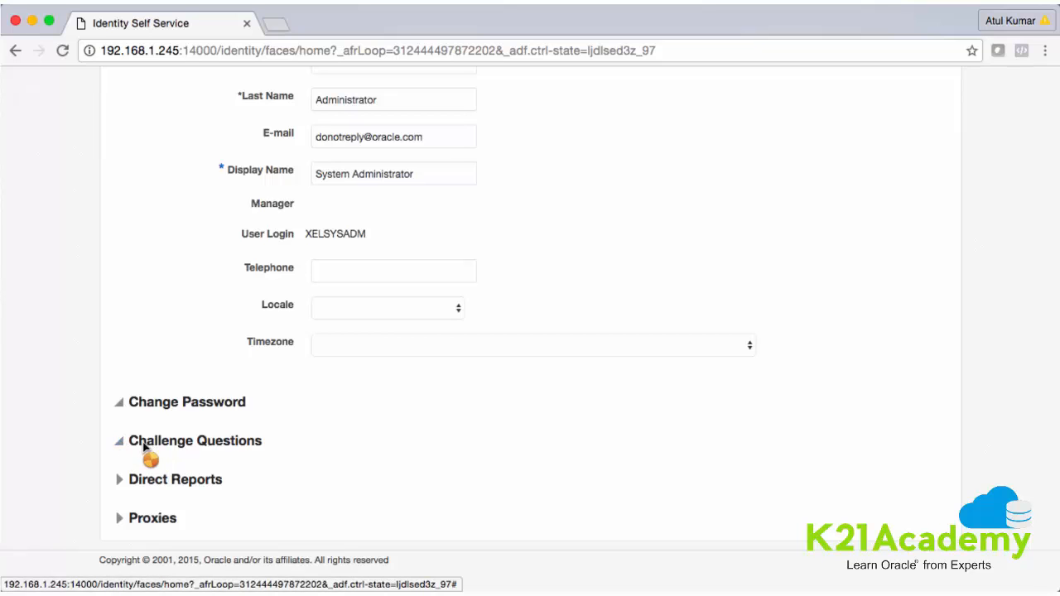
{"action": "scroll", "coordinate": [312, 448], "scroll_direction": "down", "scroll_amount": 1}
{"action": "scroll", "coordinate": [311, 447], "scroll_direction": "down", "scroll_amount": 2}
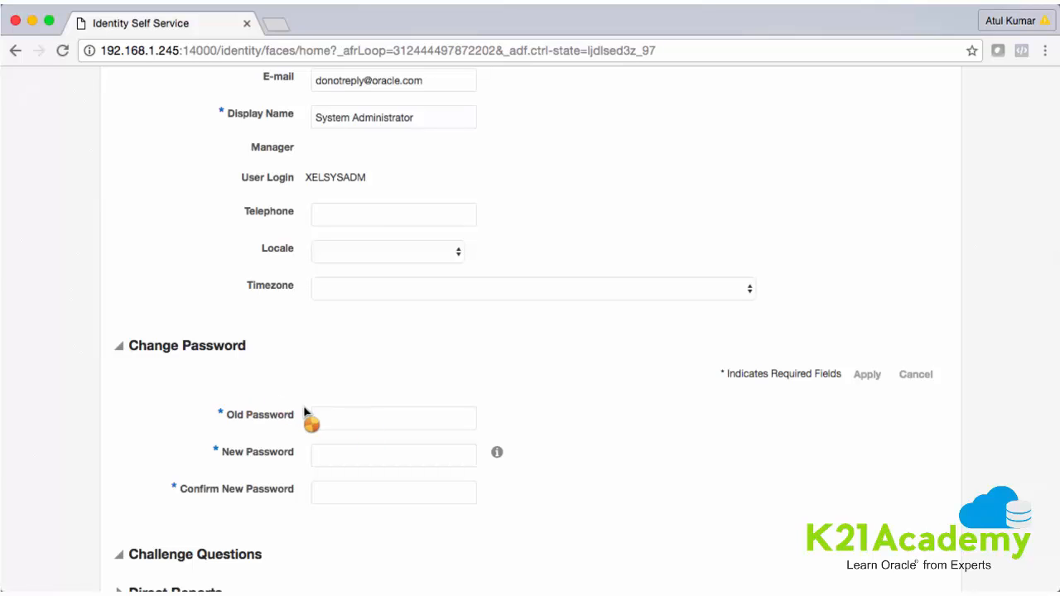
{"action": "scroll", "coordinate": [323, 417], "scroll_direction": "down", "scroll_amount": 4}
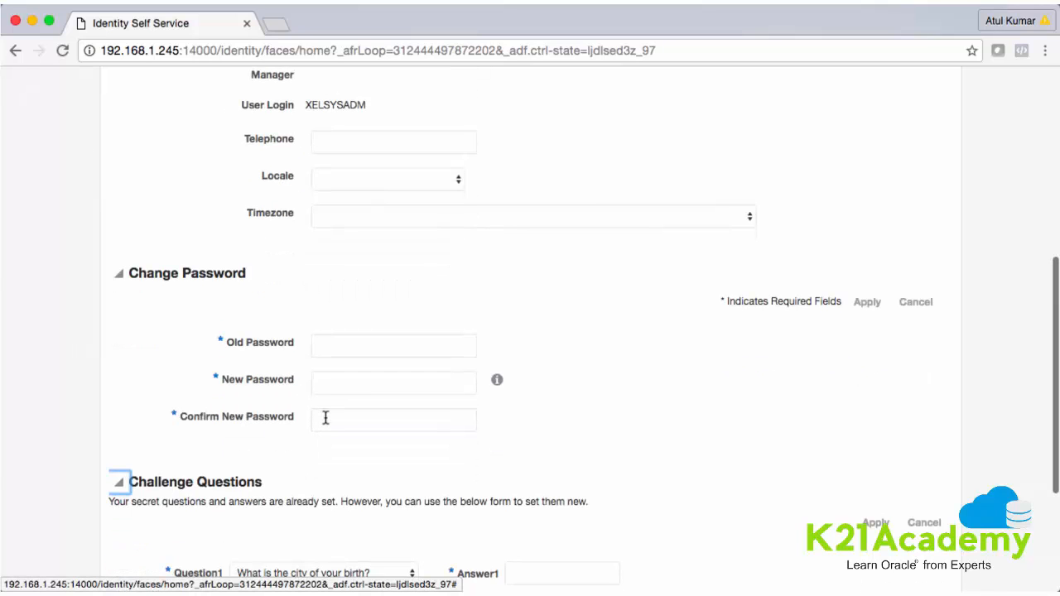
{"action": "scroll", "coordinate": [324, 421], "scroll_direction": "down", "scroll_amount": 3}
{"action": "scroll", "coordinate": [317, 357], "scroll_direction": "down", "scroll_amount": 2}
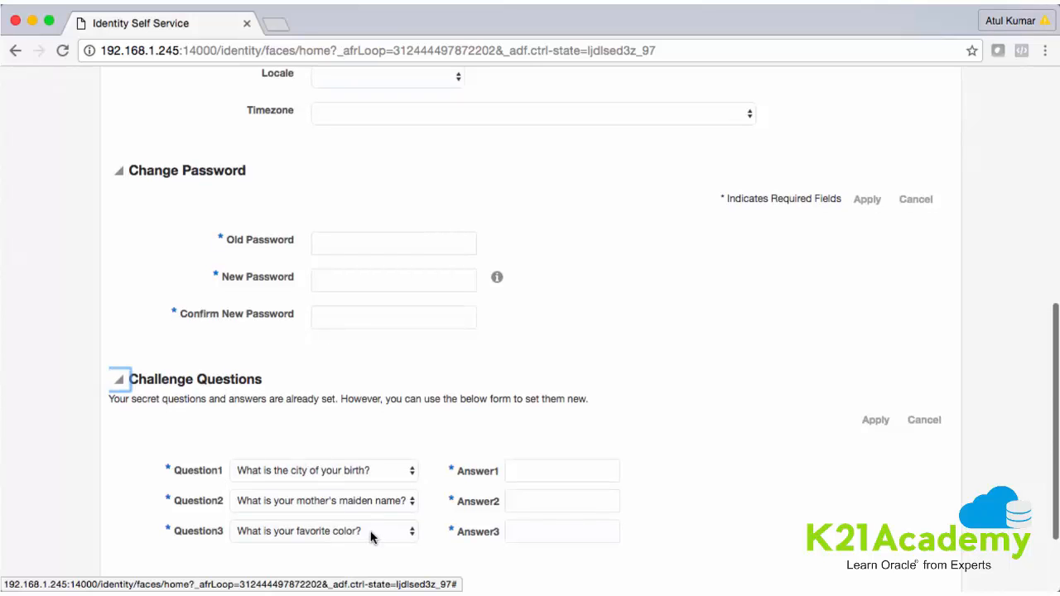
{"action": "scroll", "coordinate": [371, 536], "scroll_direction": "down", "scroll_amount": 3}
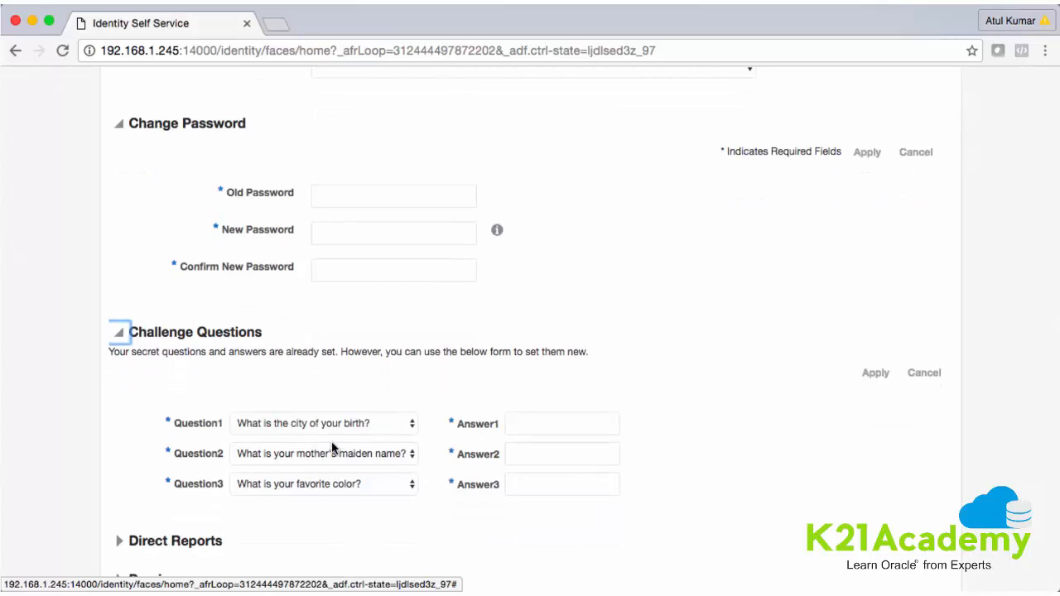
{"action": "scroll", "coordinate": [332, 448], "scroll_direction": "down", "scroll_amount": 3}
{"action": "scroll", "coordinate": [332, 448], "scroll_direction": "up", "scroll_amount": 6}
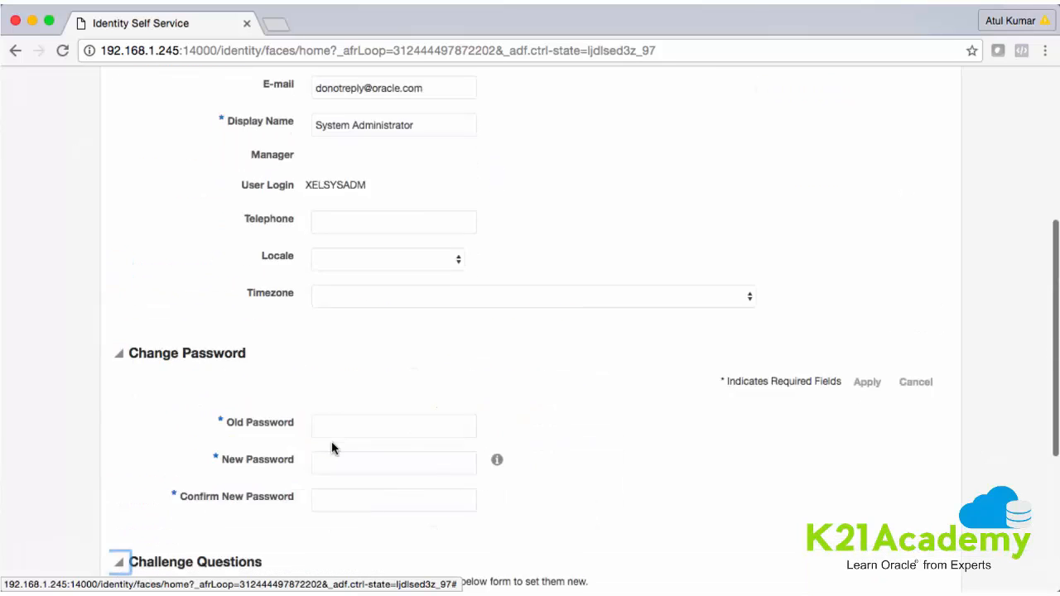
{"action": "scroll", "coordinate": [332, 448], "scroll_direction": "up", "scroll_amount": 8}
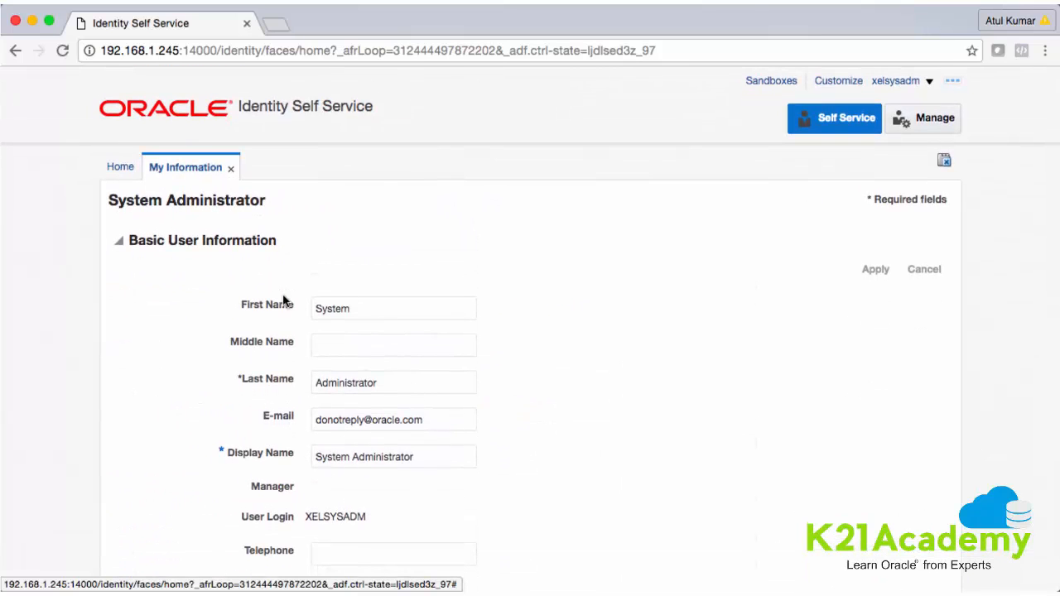
{"action": "left_click", "coordinate": [230, 168]}
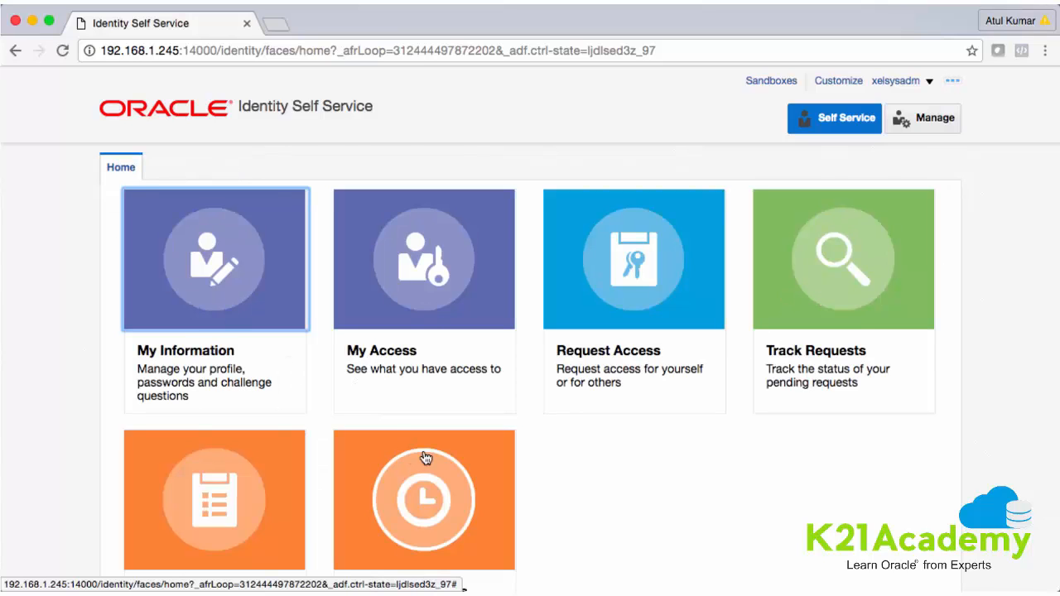
Switch to Manage mode to show the Users tab with the existing accounts
{"action": "scroll", "coordinate": [424, 458], "scroll_direction": "down", "scroll_amount": 2}
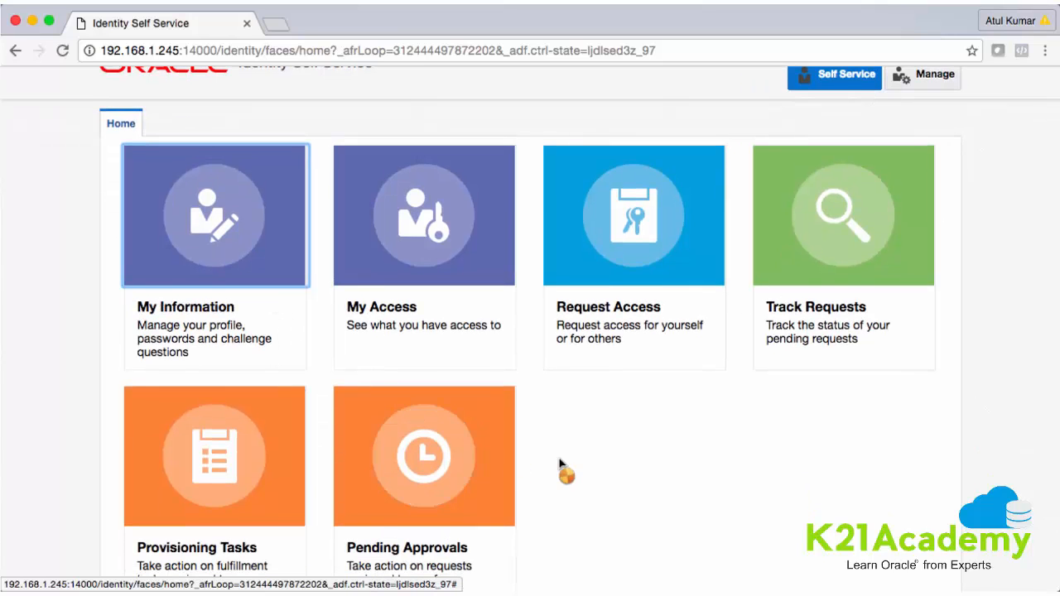
{"action": "scroll", "coordinate": [562, 468], "scroll_direction": "up", "scroll_amount": 2}
{"action": "left_click", "coordinate": [928, 119]}
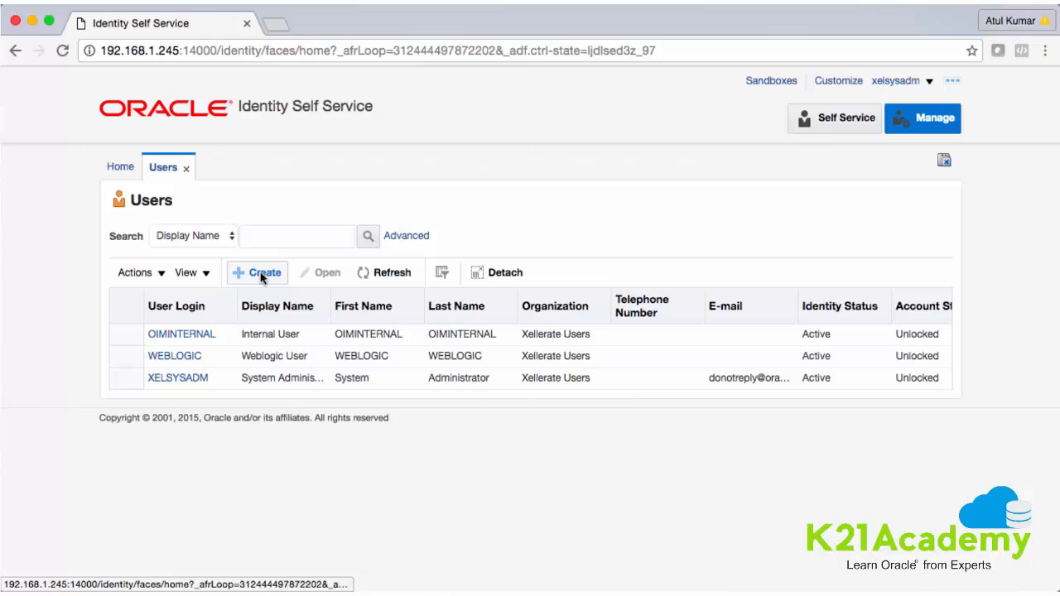
Start a new user and enter the person's first and last name
{"action": "left_click", "coordinate": [261, 275]}
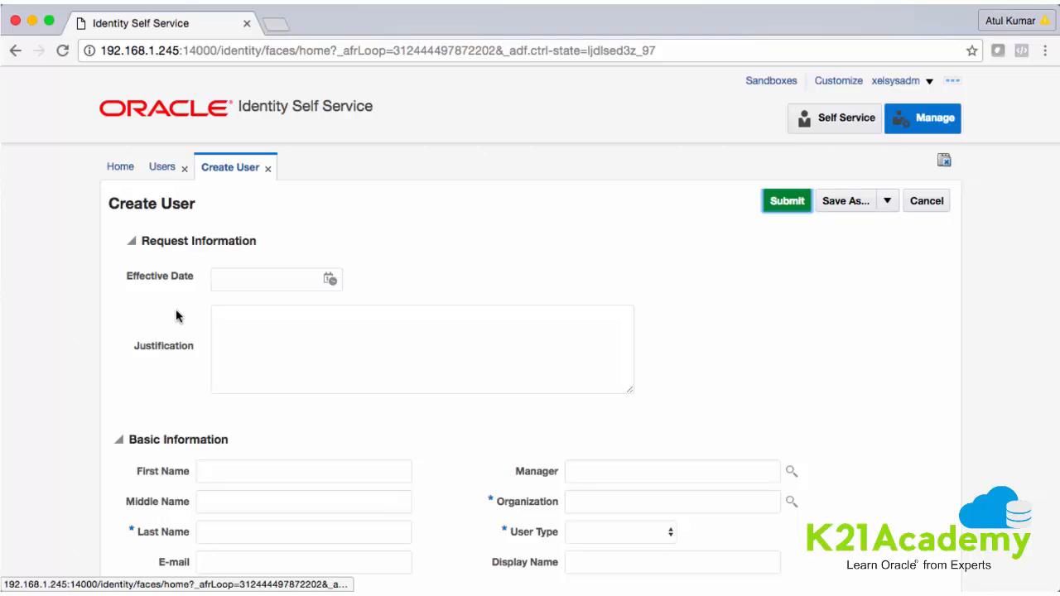
{"action": "scroll", "coordinate": [212, 338], "scroll_direction": "down", "scroll_amount": 2}
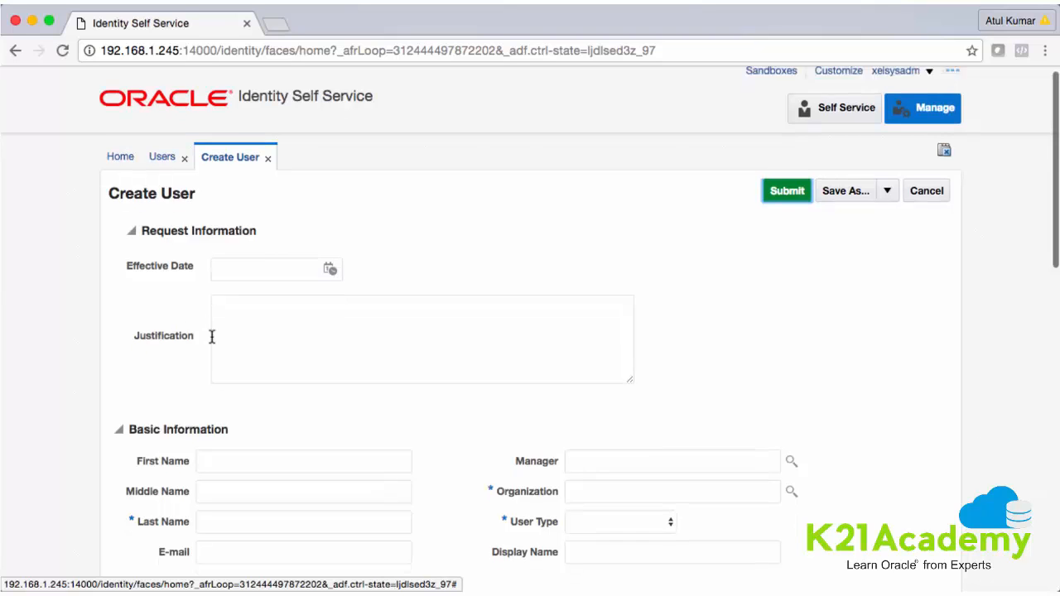
{"action": "left_click", "coordinate": [224, 229]}
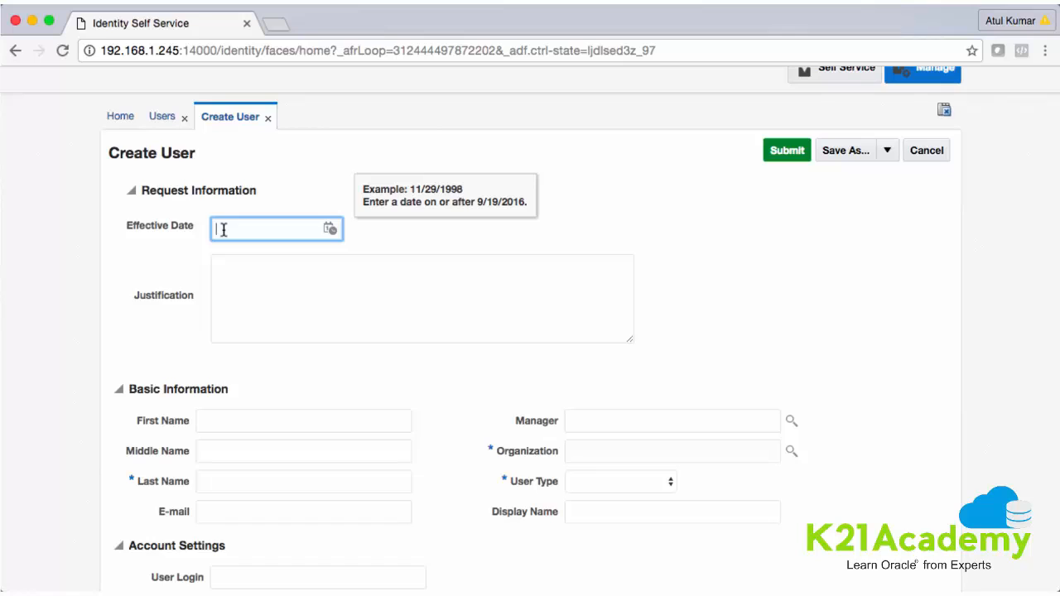
{"action": "left_click", "coordinate": [215, 414]}
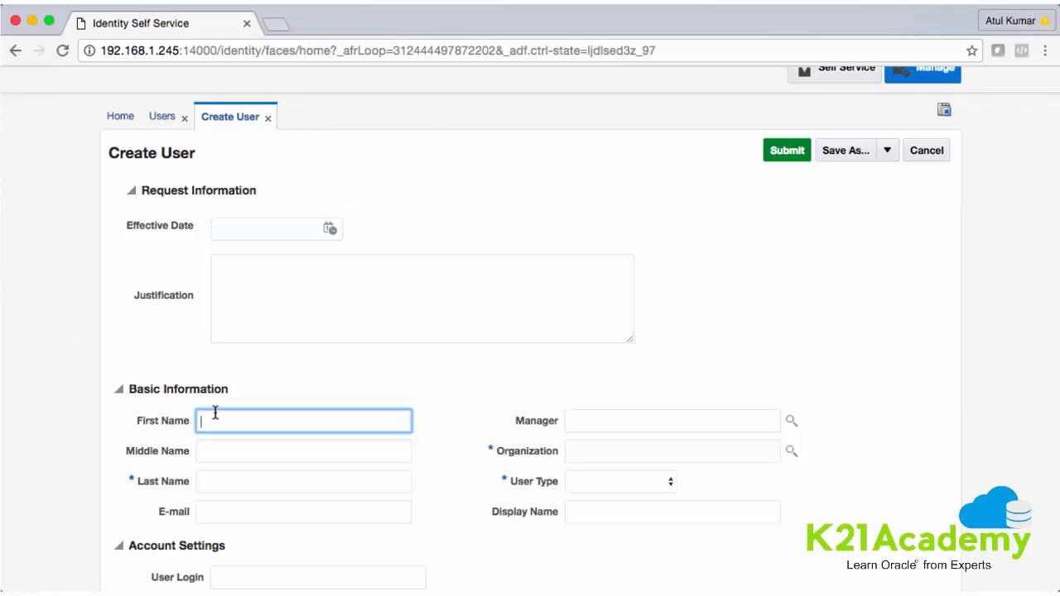
{"action": "left_click", "coordinate": [234, 451]}
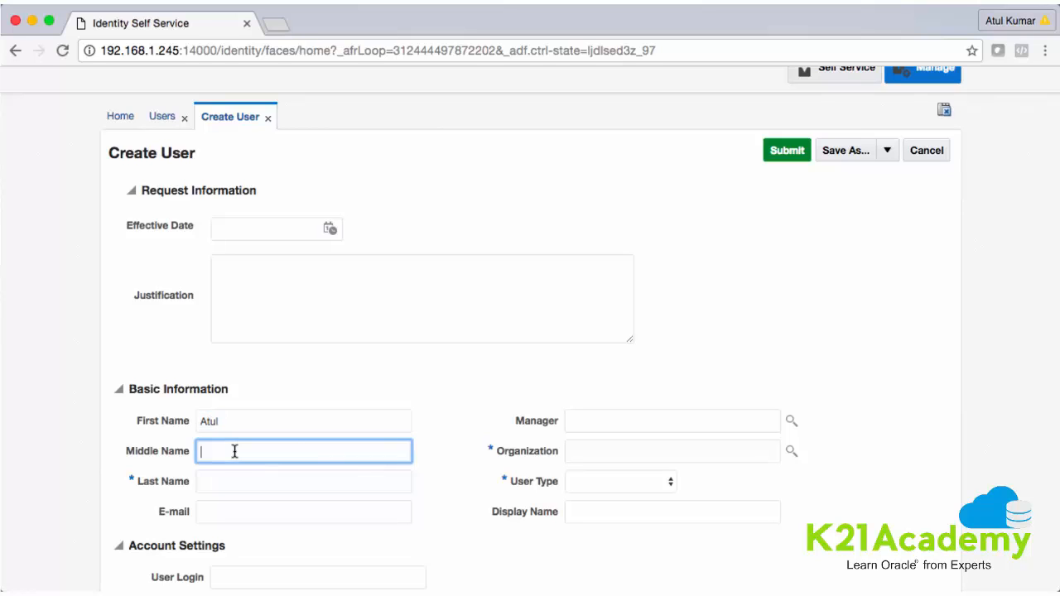
{"action": "left_click", "coordinate": [215, 482]}
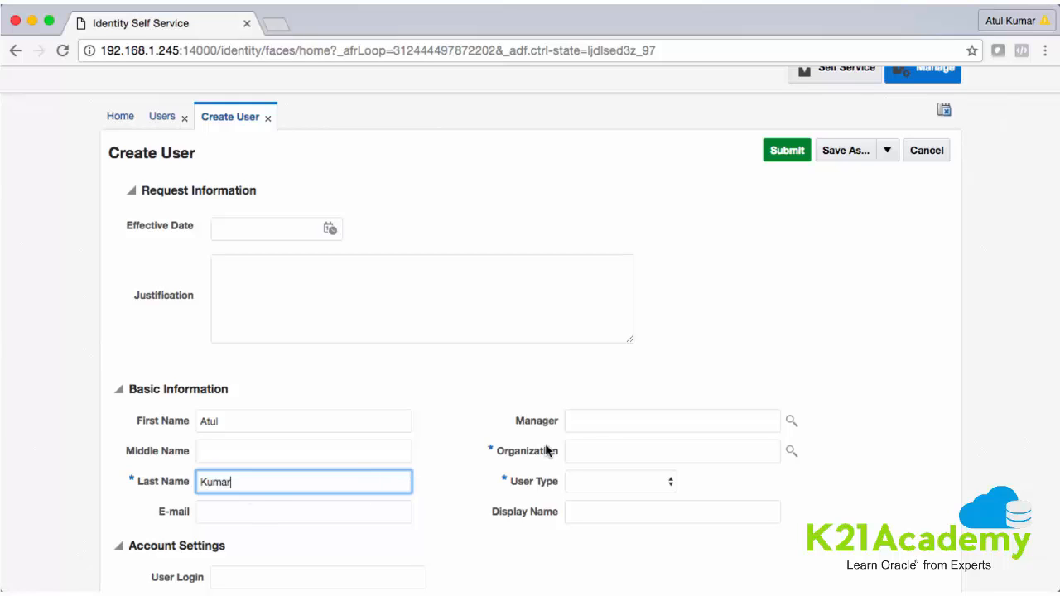
Set the organization to Xellerate Users and the user type to Contractor
{"action": "left_click", "coordinate": [602, 451]}
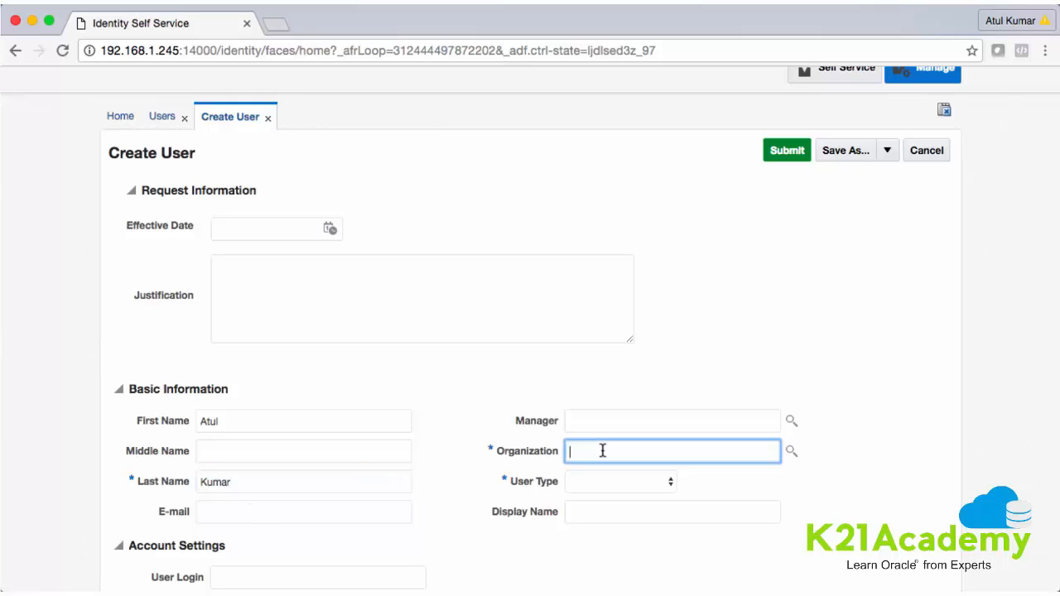
{"action": "left_click", "coordinate": [790, 454]}
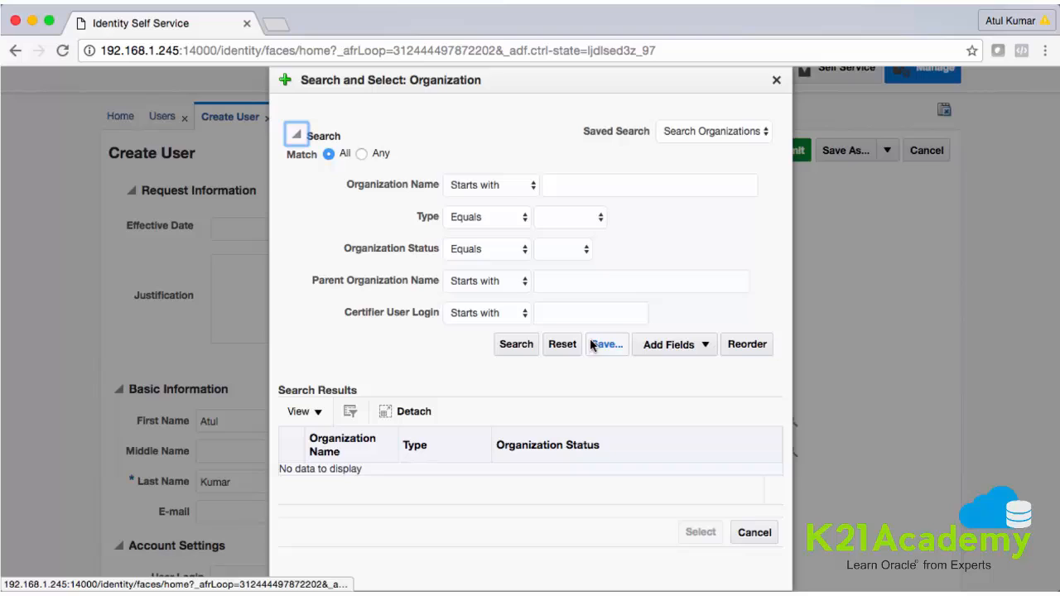
{"action": "left_click", "coordinate": [516, 345]}
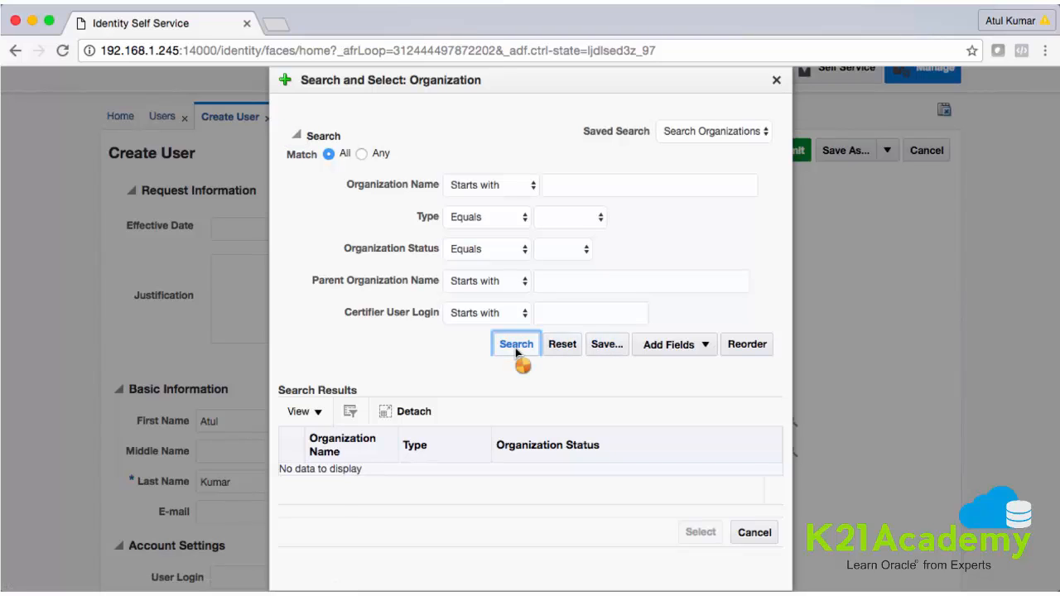
{"action": "left_click", "coordinate": [367, 474]}
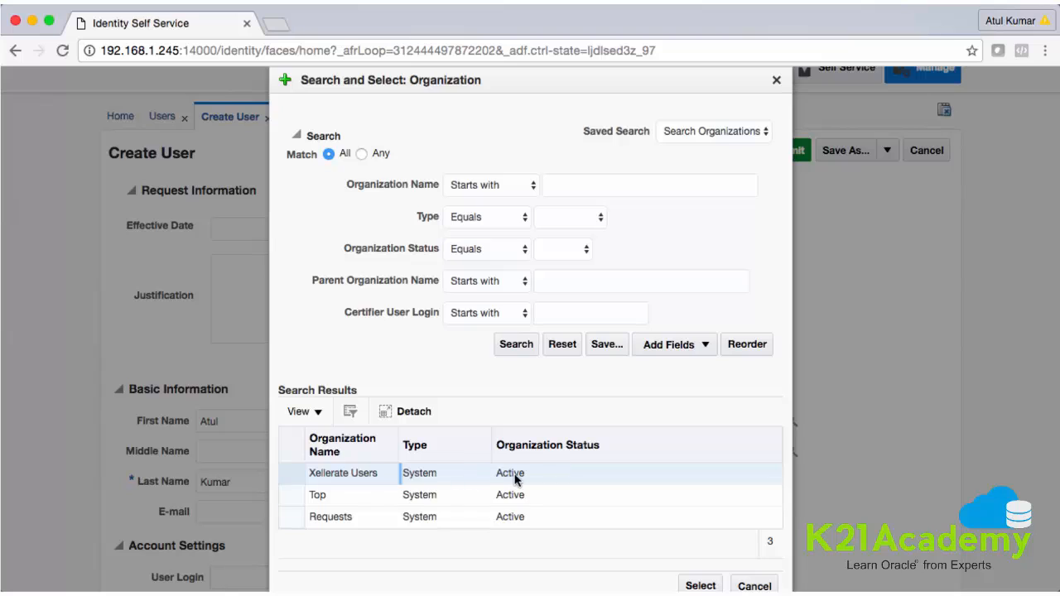
{"action": "left_click", "coordinate": [699, 586]}
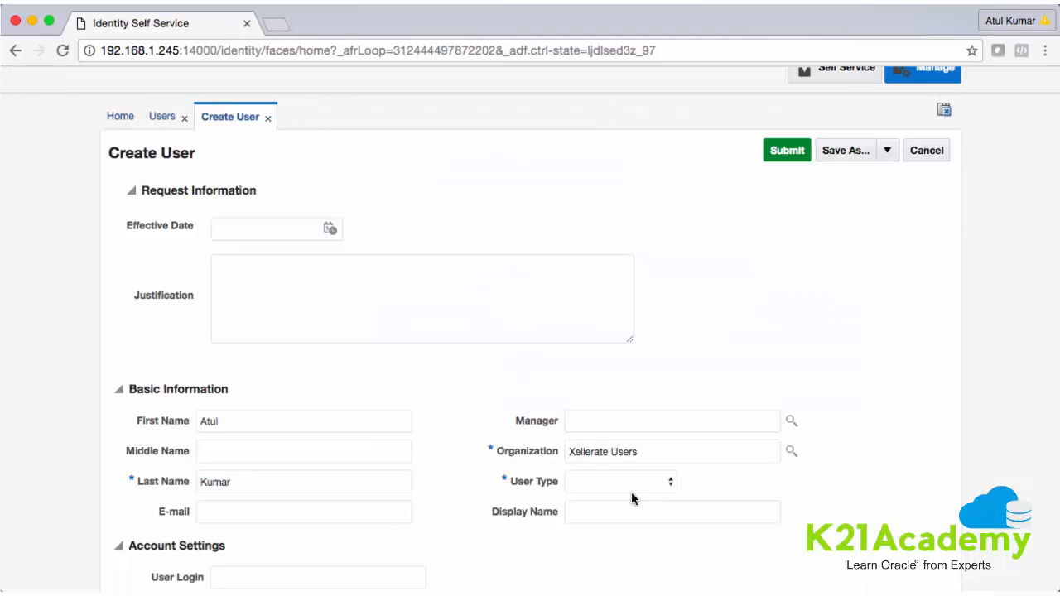
{"action": "left_click", "coordinate": [629, 483]}
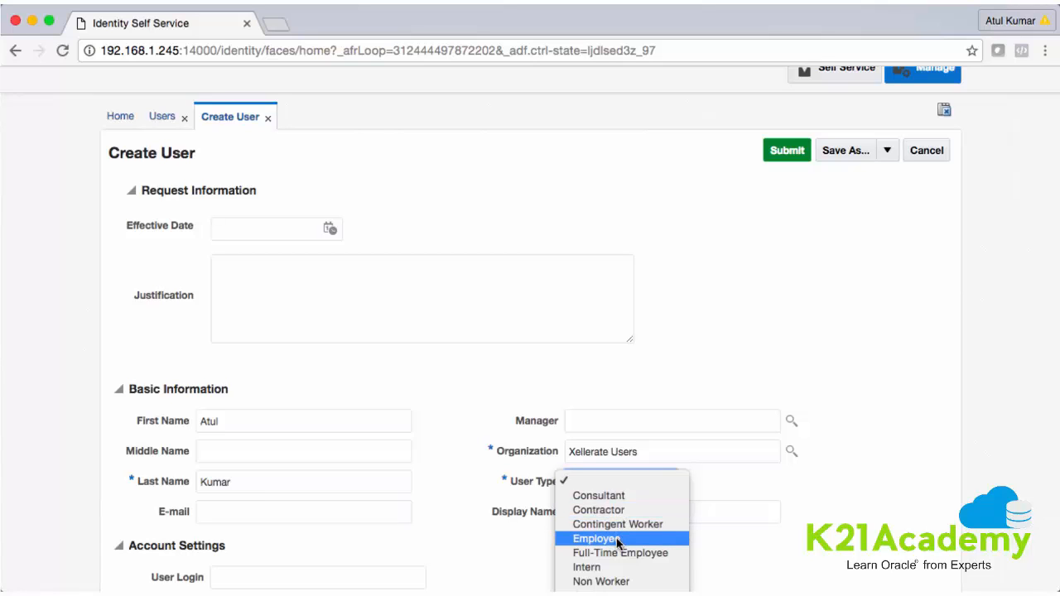
{"action": "left_click", "coordinate": [609, 511]}
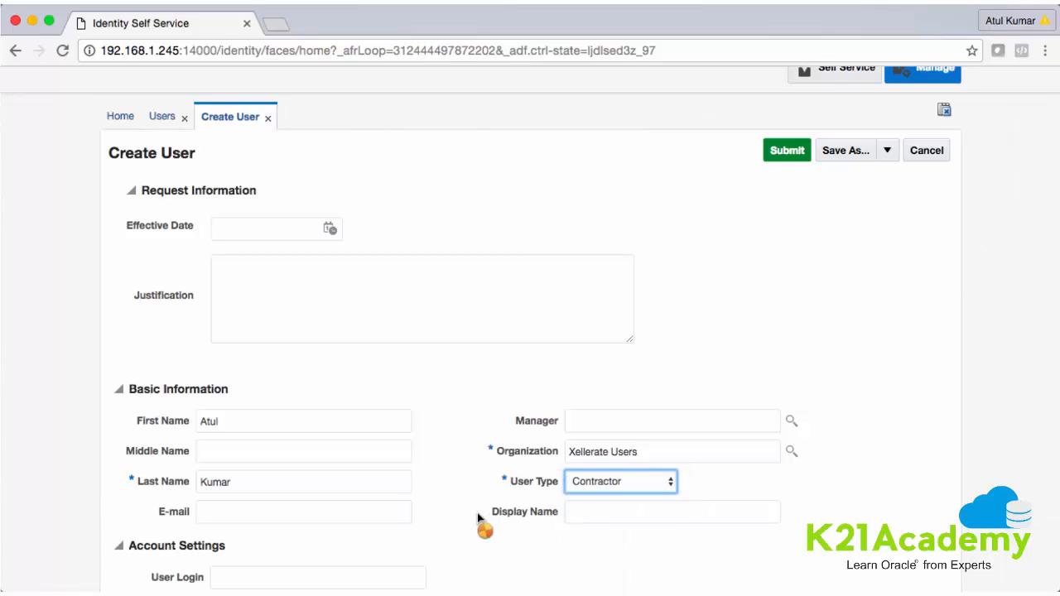
Enter the new user's login, a password and its matching confirmation
{"action": "scroll", "coordinate": [480, 521], "scroll_direction": "down", "scroll_amount": 3}
{"action": "scroll", "coordinate": [477, 519], "scroll_direction": "down", "scroll_amount": 2}
{"action": "left_click", "coordinate": [249, 369]}
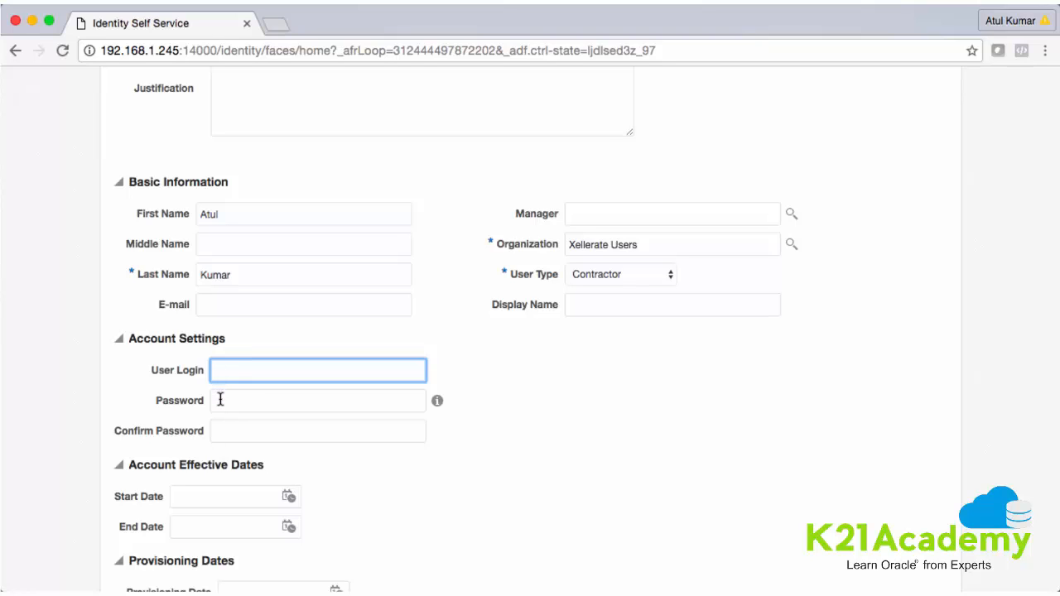
{"action": "left_click", "coordinate": [221, 400]}
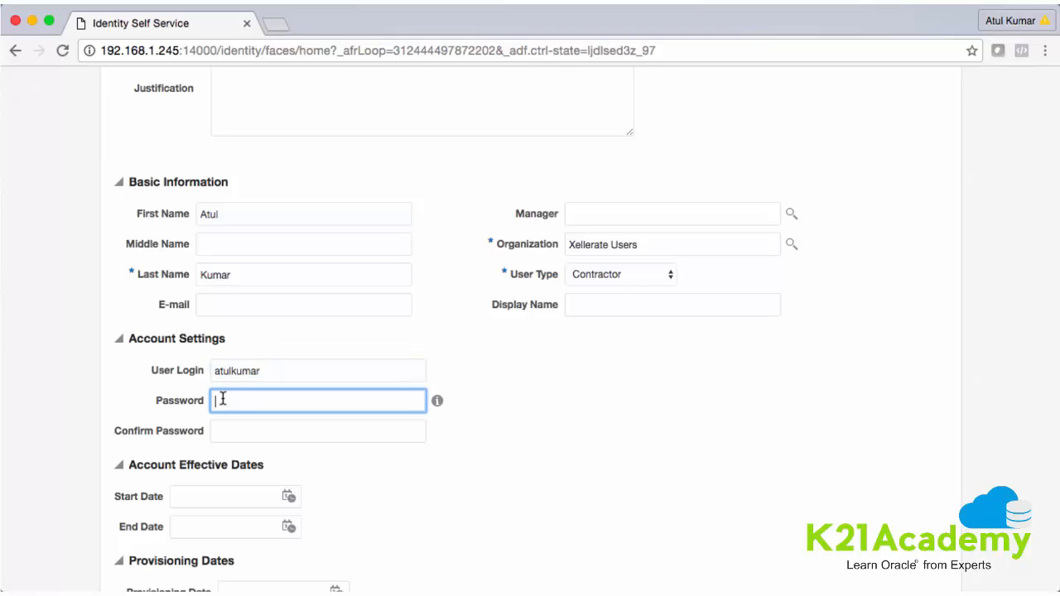
{"action": "type", "text": "••••••••••••"}
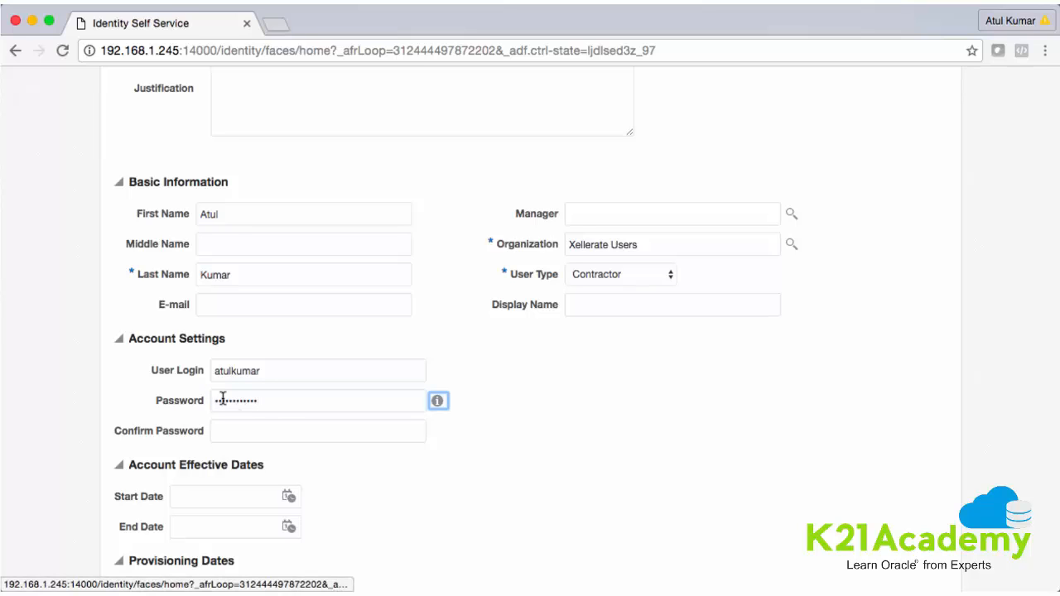
{"action": "left_click", "coordinate": [241, 428]}
{"action": "type", "text": "•••••••"}
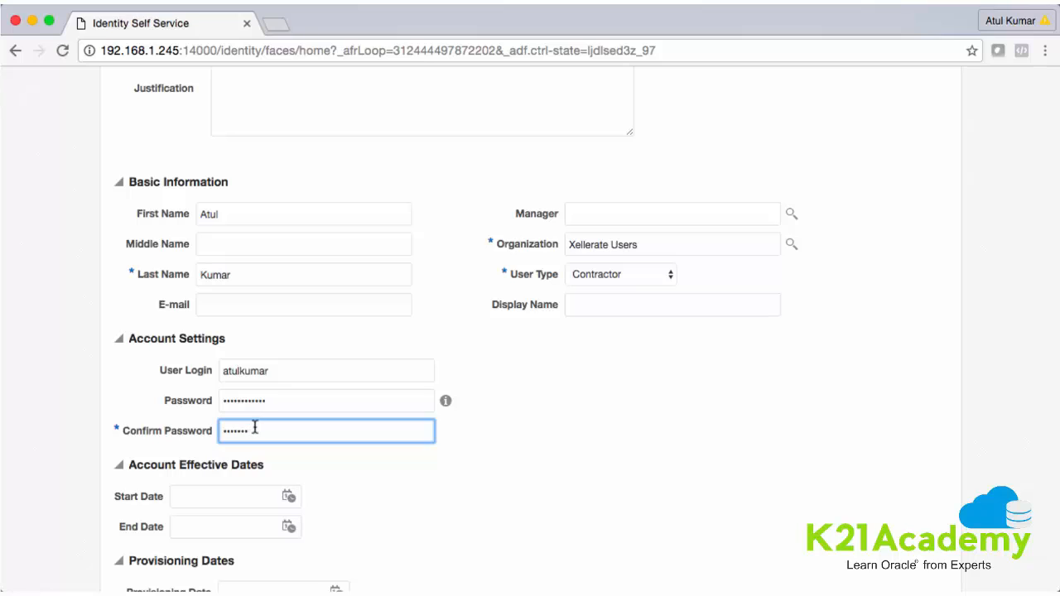
{"action": "key", "text": "BackSpace"}
{"action": "key", "text": "BackSpace"}
{"action": "key", "text": "BackSpace"}
{"action": "key", "text": "BackSpace"}
{"action": "key", "text": "BackSpace"}
{"action": "key", "text": "BackSpace"}
{"action": "key", "text": "BackSpace"}
{"action": "type", "text": "••••••"}
{"action": "key", "text": "BackSpace"}
{"action": "key", "text": "BackSpace"}
{"action": "key", "text": "BackSpace"}
{"action": "key", "text": "BackSpace"}
{"action": "key", "text": "BackSpace"}
{"action": "type", "text": "•••••••••••"}
{"action": "scroll", "coordinate": [586, 335], "scroll_direction": "down", "scroll_amount": 1}
{"action": "scroll", "coordinate": [530, 331], "scroll_direction": "down", "scroll_amount": 5}
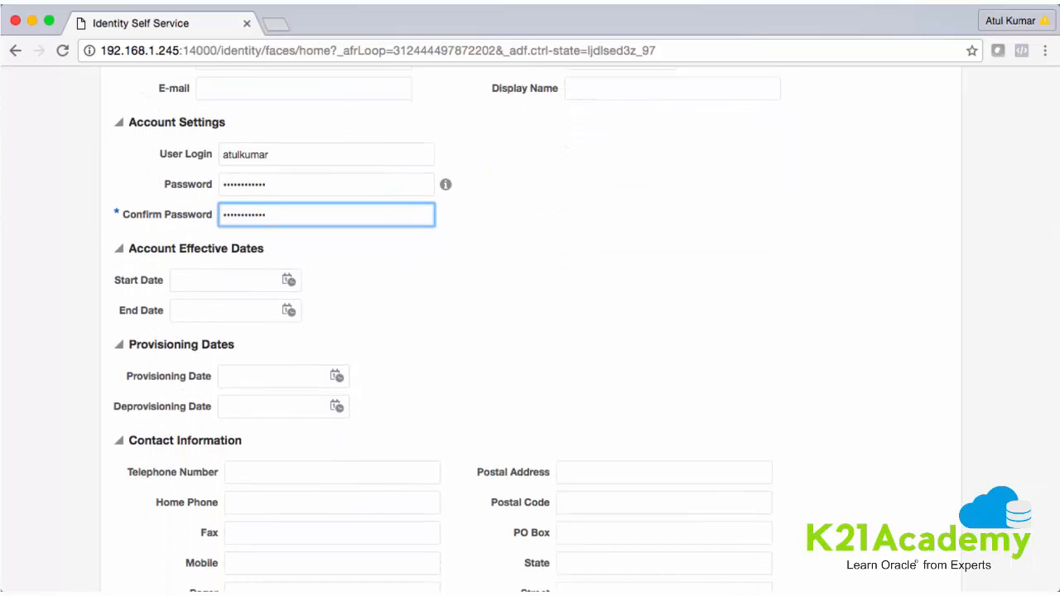
{"action": "scroll", "coordinate": [182, 303], "scroll_direction": "down", "scroll_amount": 1}
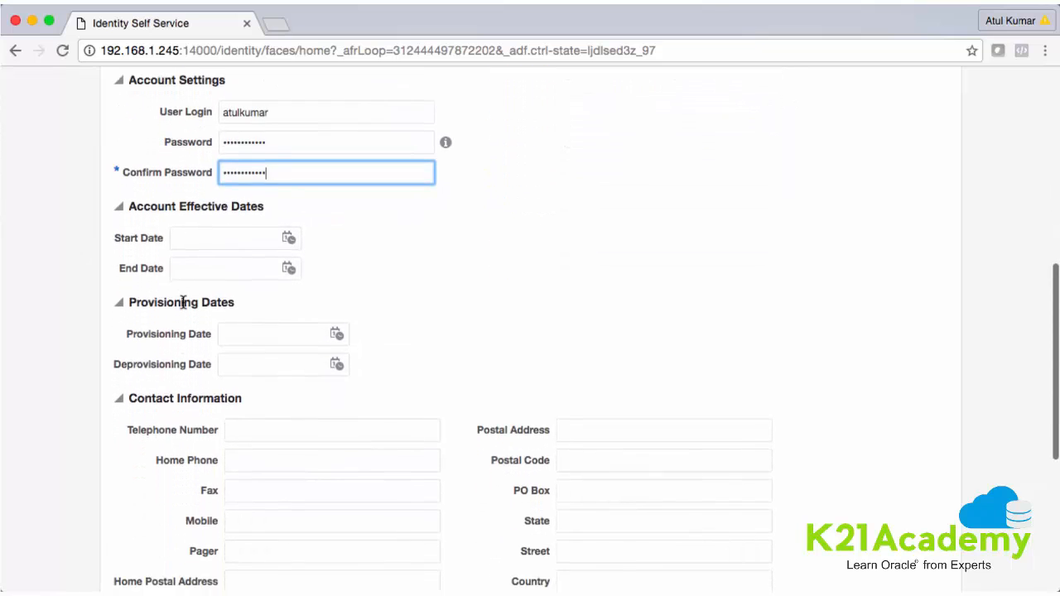
{"action": "scroll", "coordinate": [182, 303], "scroll_direction": "down", "scroll_amount": 7}
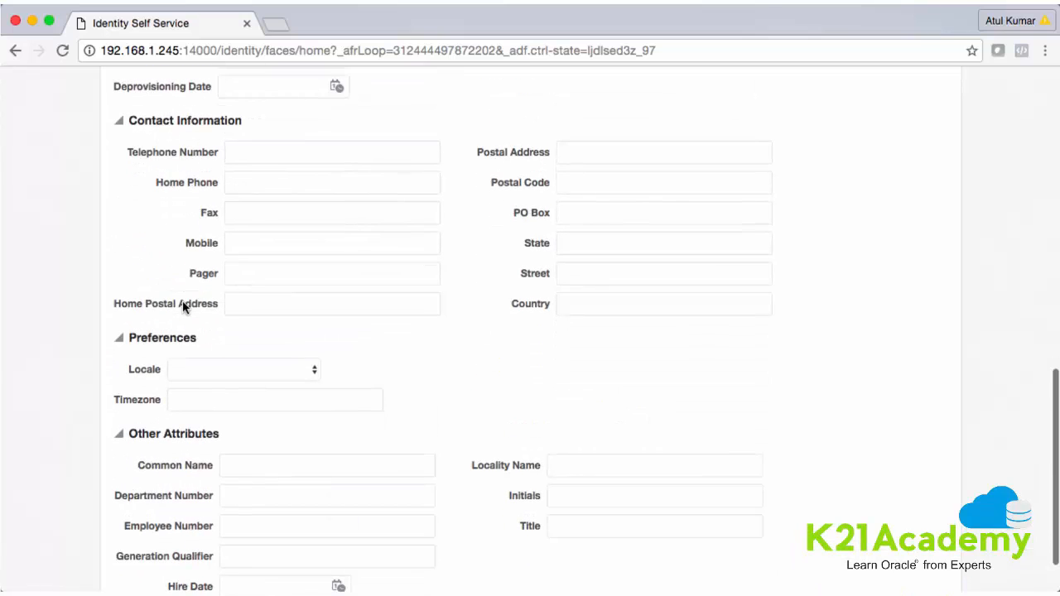
{"action": "scroll", "coordinate": [182, 303], "scroll_direction": "up", "scroll_amount": 18}
{"action": "scroll", "coordinate": [182, 303], "scroll_direction": "down", "scroll_amount": 3}
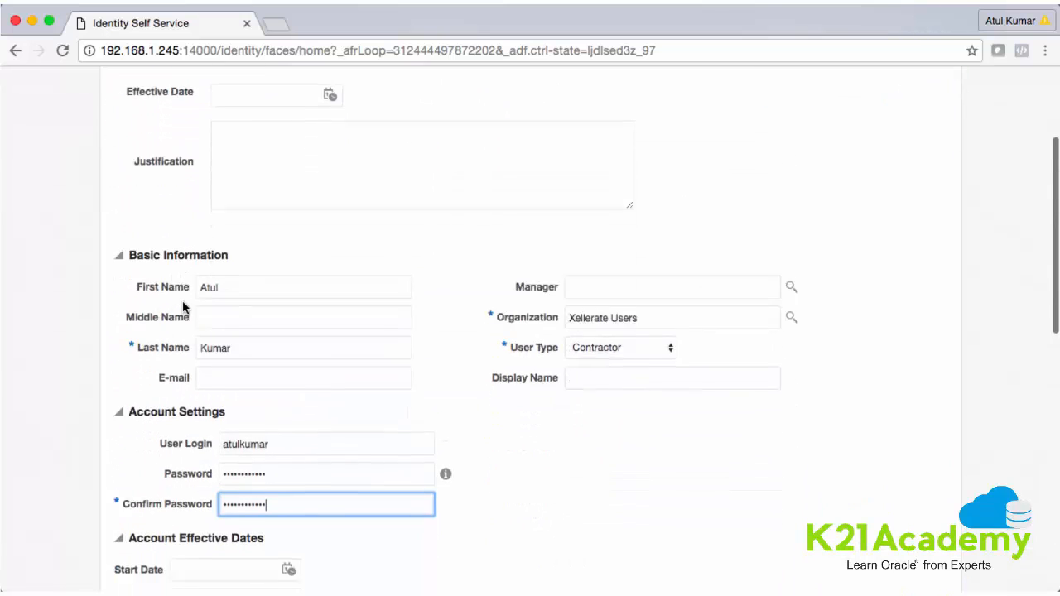
{"action": "scroll", "coordinate": [182, 303], "scroll_direction": "up", "scroll_amount": 2}
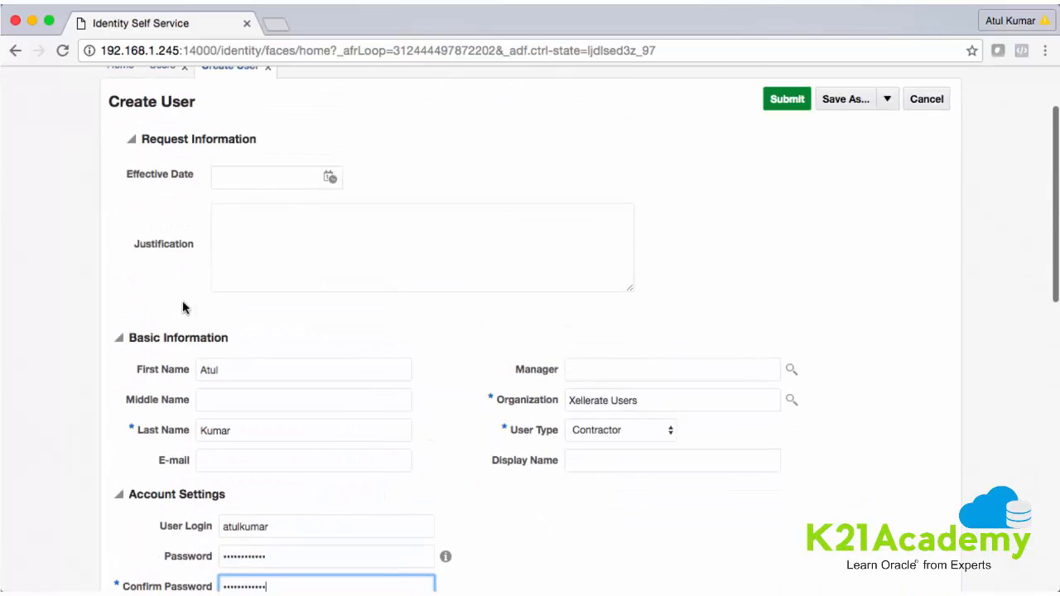
Submit the new user, then search Users by User Login for the new account's login
{"action": "left_click", "coordinate": [782, 99]}
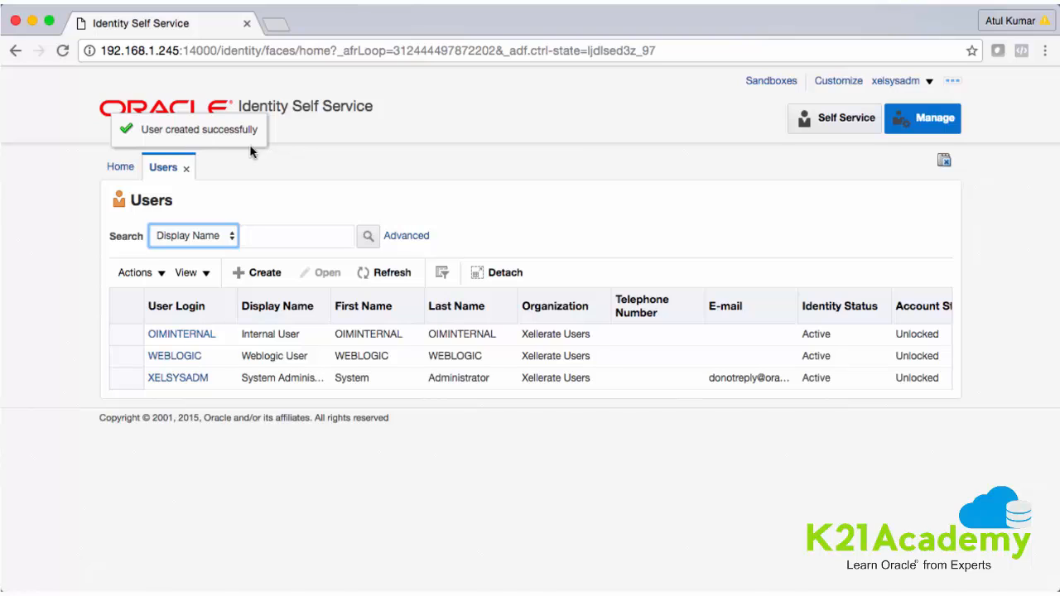
{"action": "left_click", "coordinate": [257, 238]}
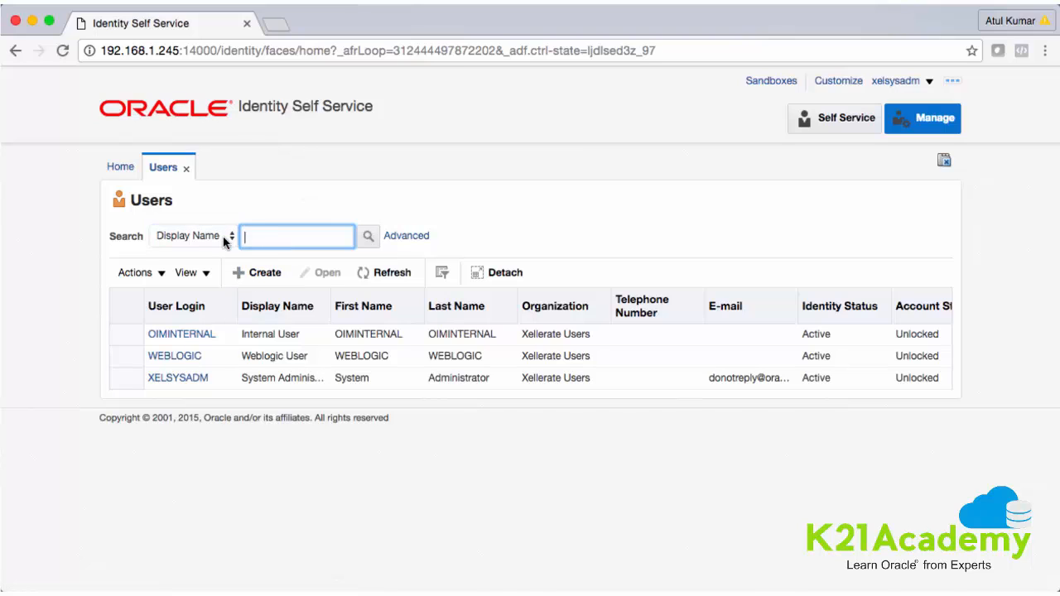
{"action": "left_click", "coordinate": [228, 236]}
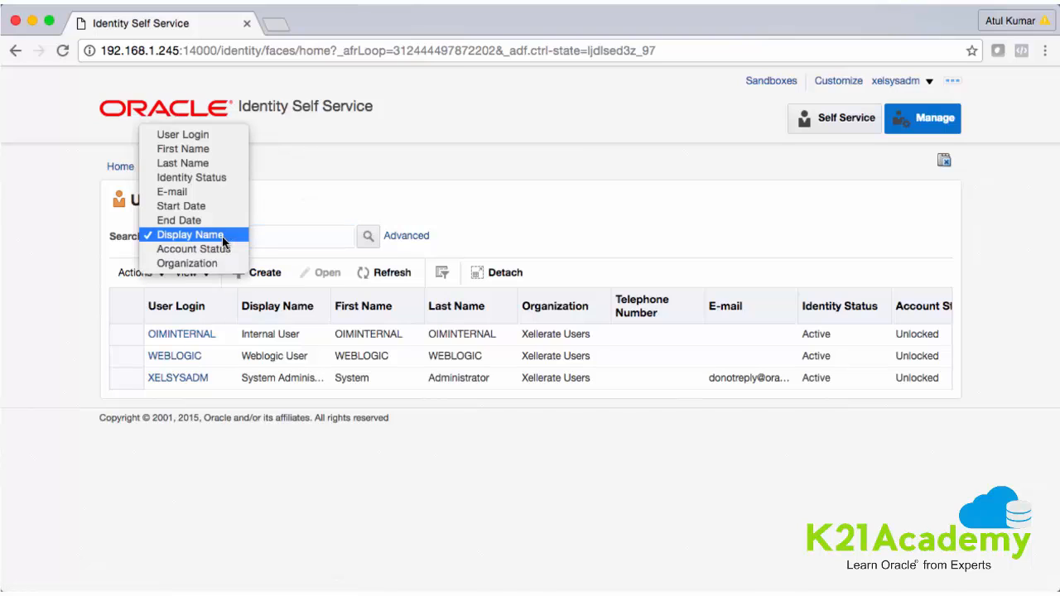
{"action": "left_click", "coordinate": [188, 138]}
{"action": "key", "text": "Tab"}
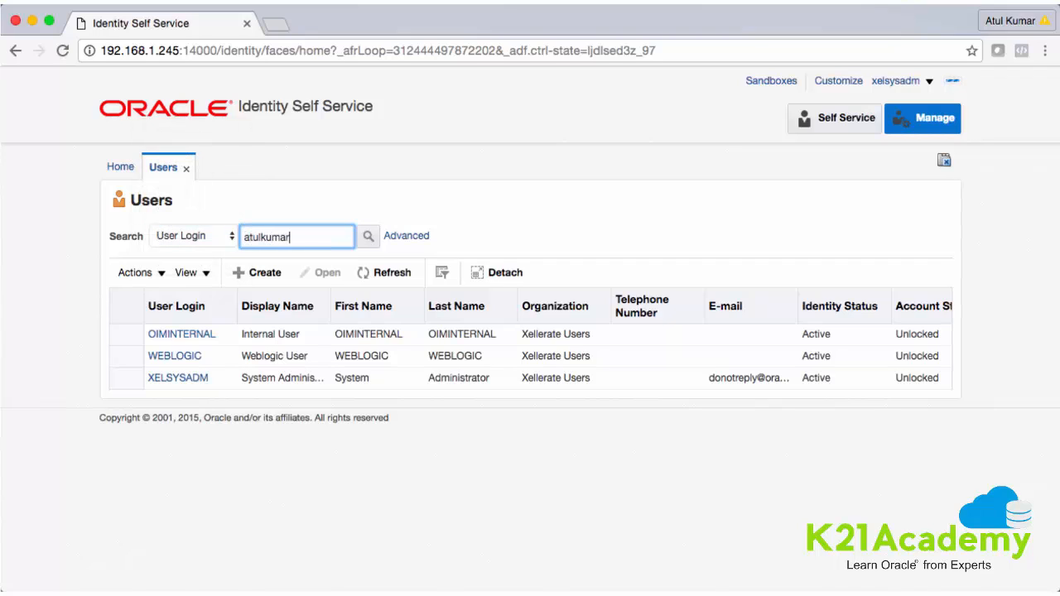
{"action": "key", "text": "Return"}
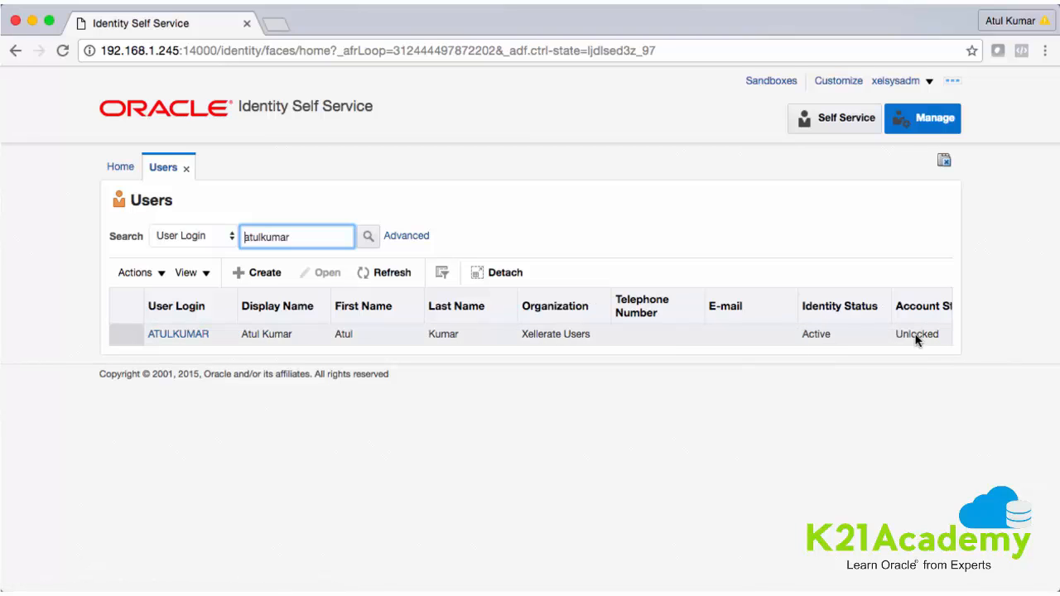
{"action": "left_click", "coordinate": [927, 82]}
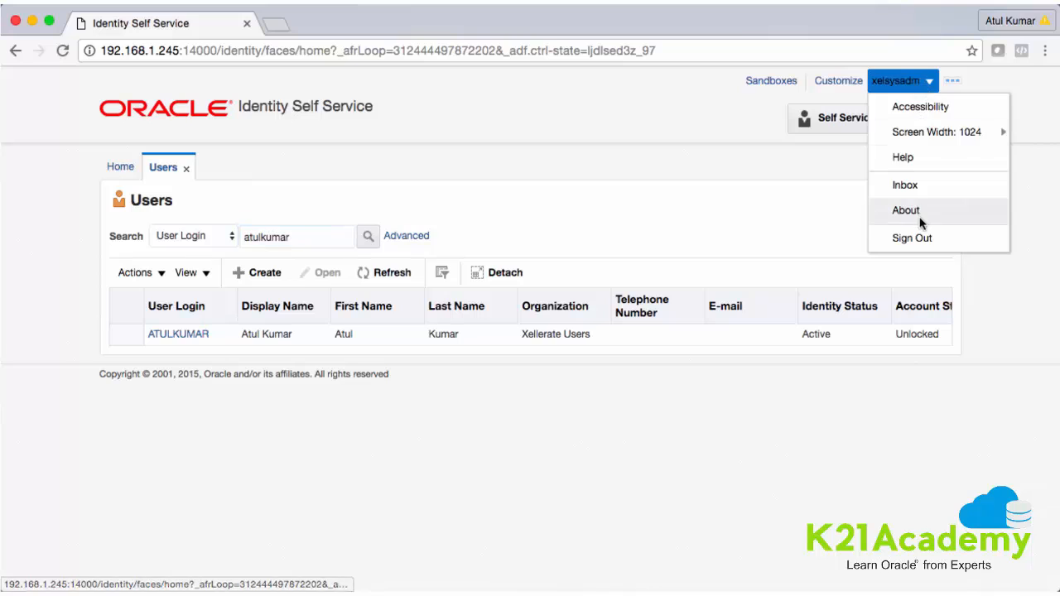
Sign out of xelsysadm and sign in as the new user, retrying with the corrected password
{"action": "left_click", "coordinate": [914, 240]}
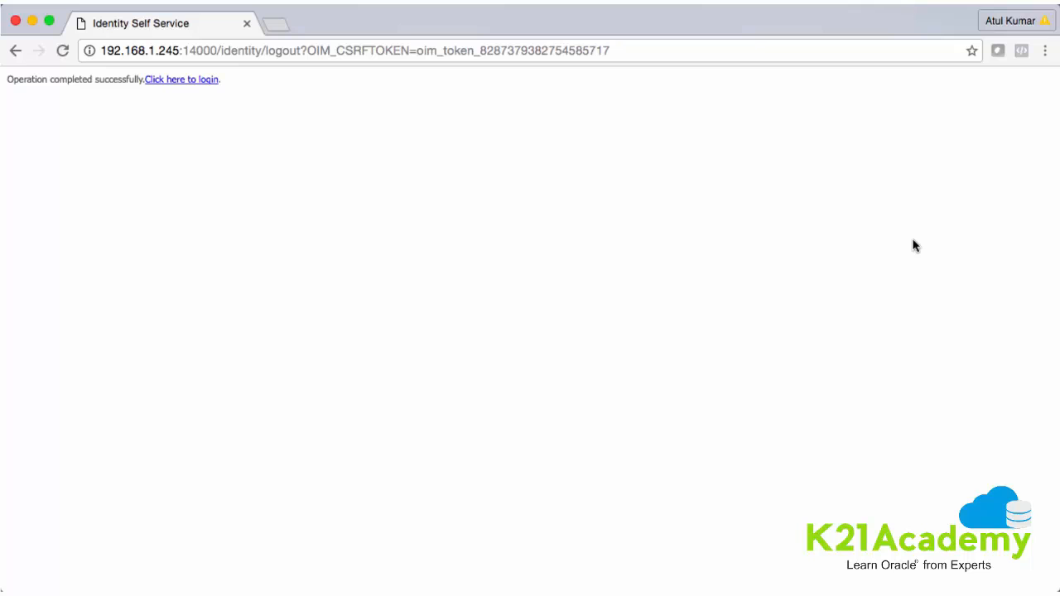
{"action": "left_click", "coordinate": [187, 80]}
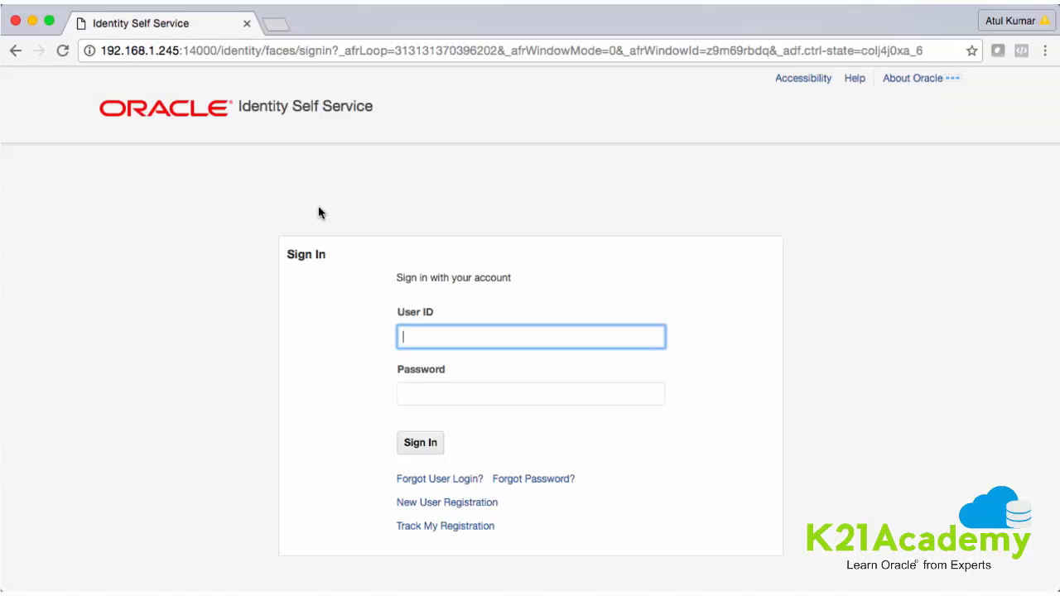
{"action": "key", "text": "Tab"}
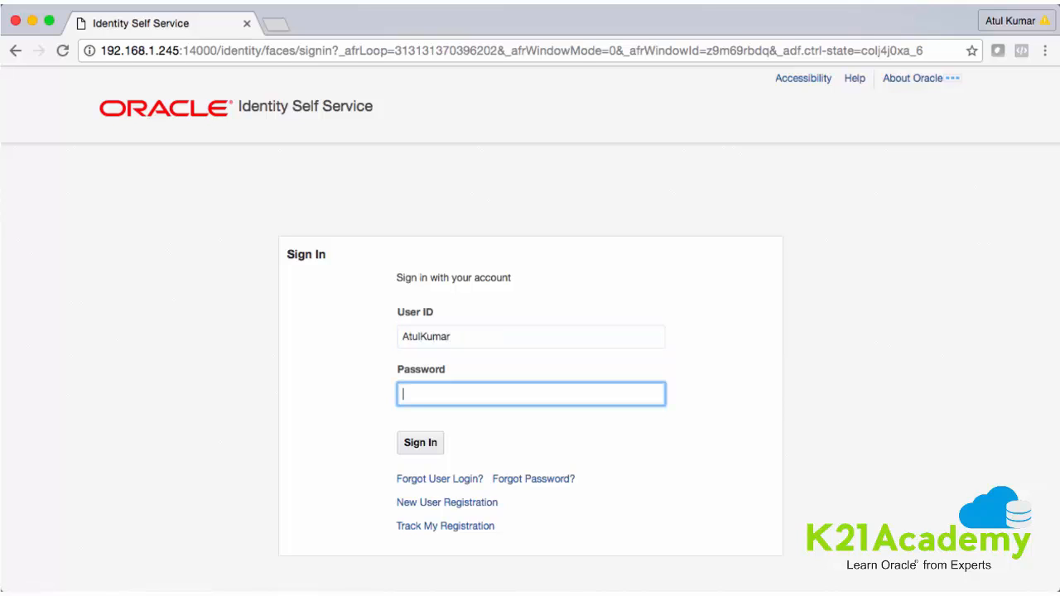
{"action": "type", "text": "********"}
{"action": "key", "text": "Return"}
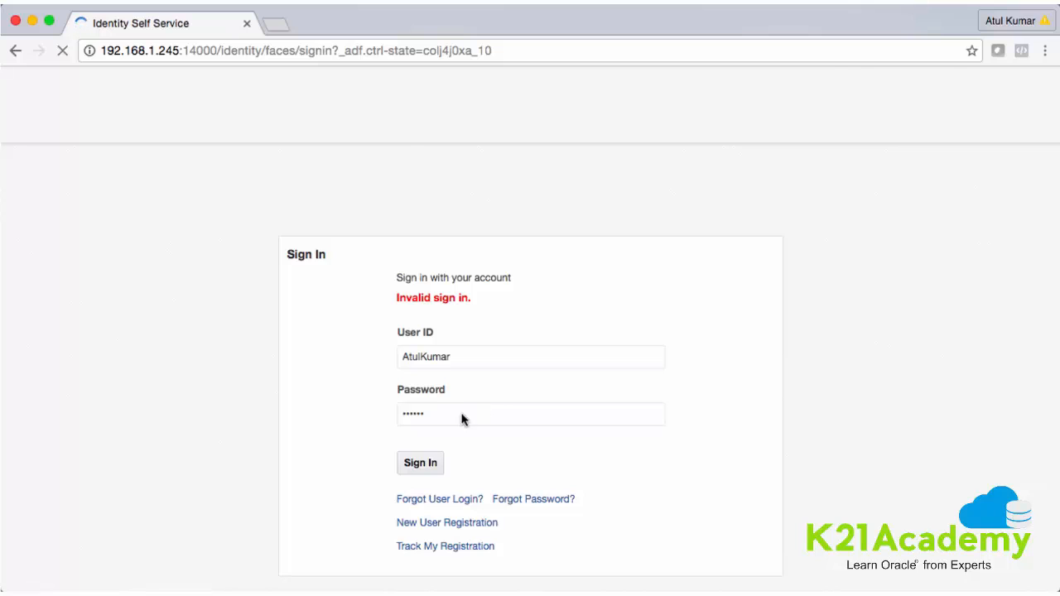
{"action": "left_click", "coordinate": [462, 414]}
{"action": "key", "text": "BackSpace"}
{"action": "key", "text": "BackSpace"}
{"action": "key", "text": "BackSpace"}
{"action": "key", "text": "BackSpace"}
{"action": "key", "text": "BackSpace"}
{"action": "key", "text": "BackSpace"}
{"action": "type", "text": "*******"}
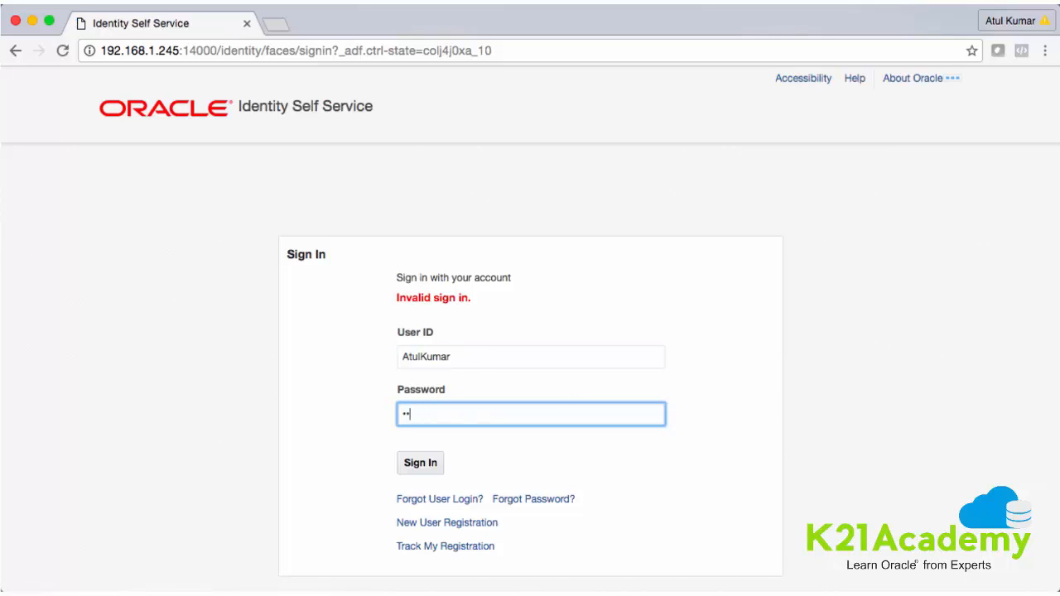
{"action": "type", "text": "*****"}
{"action": "left_click", "coordinate": [432, 465]}
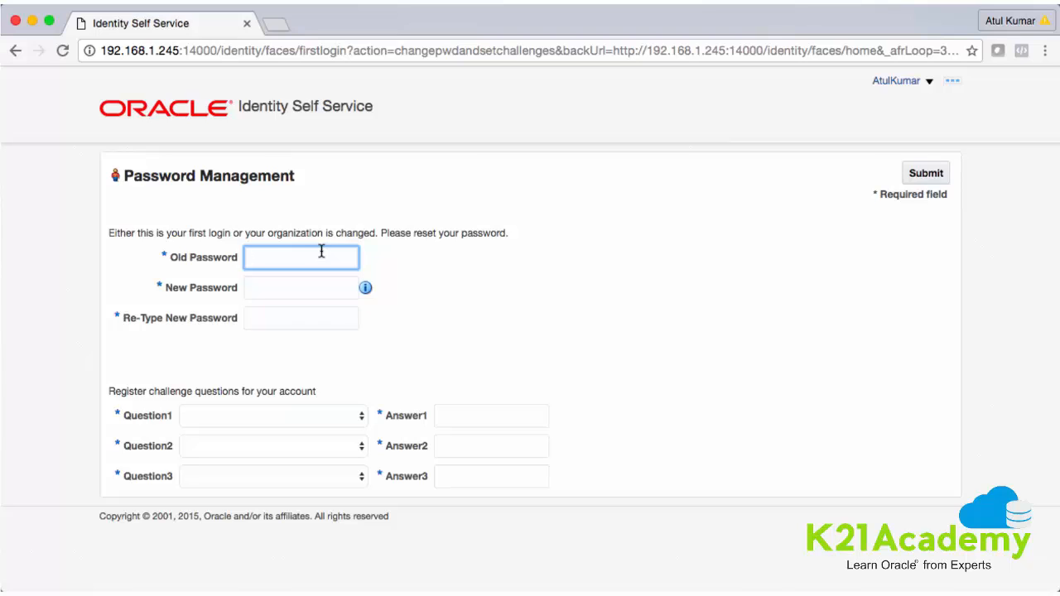
Enter the new password and pick mother's maiden name, city of birth and favorite color questions
{"action": "type", "text": "••••••••••••"}
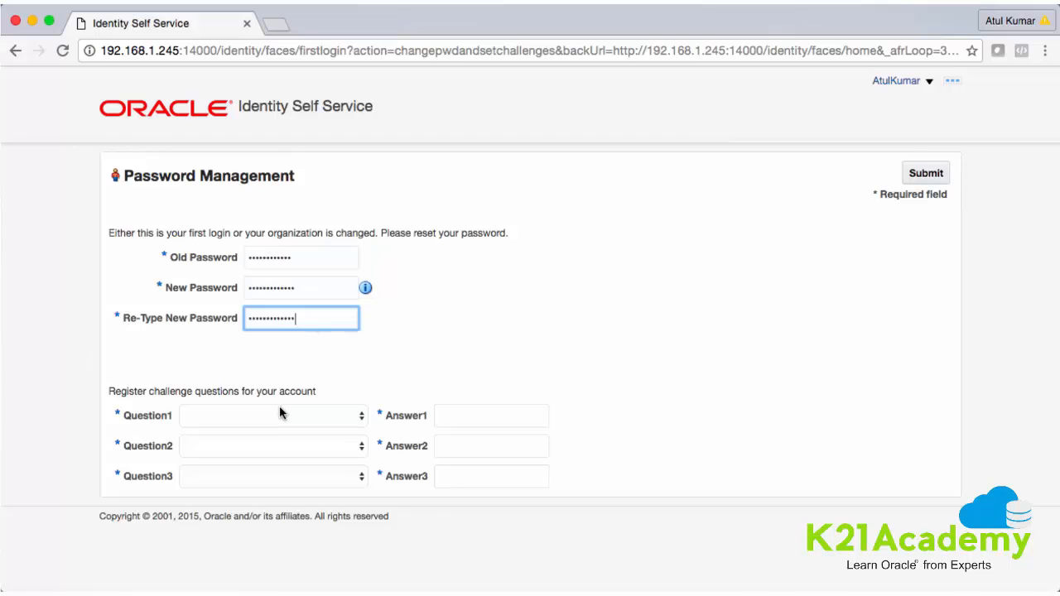
{"action": "left_click", "coordinate": [280, 410]}
{"action": "left_click", "coordinate": [273, 430]}
{"action": "left_click", "coordinate": [260, 447]}
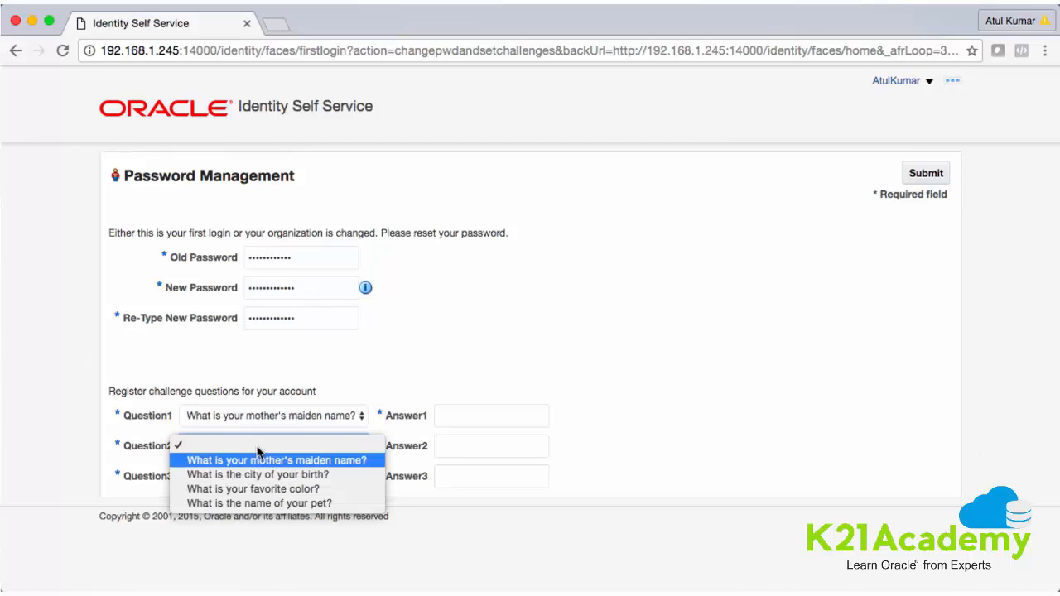
{"action": "left_click", "coordinate": [260, 476]}
{"action": "left_click", "coordinate": [274, 476]}
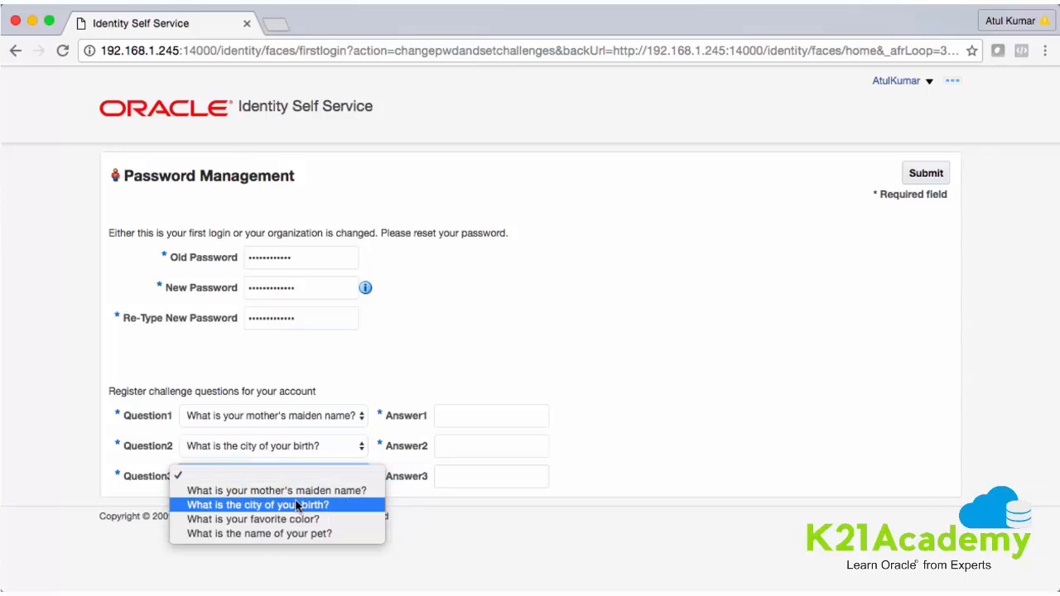
{"action": "left_click", "coordinate": [295, 504]}
{"action": "left_click", "coordinate": [309, 483]}
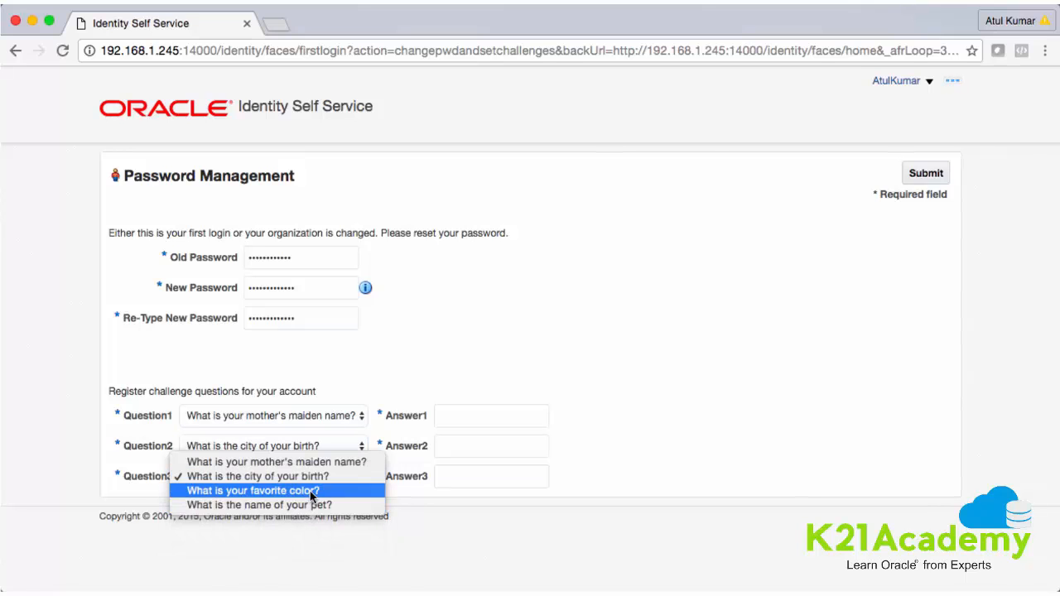
{"action": "left_click", "coordinate": [312, 491]}
Answer 'name', 'birth' and 'color' and submit the password reset
{"action": "left_click", "coordinate": [455, 417]}
{"action": "type", "text": "name"}
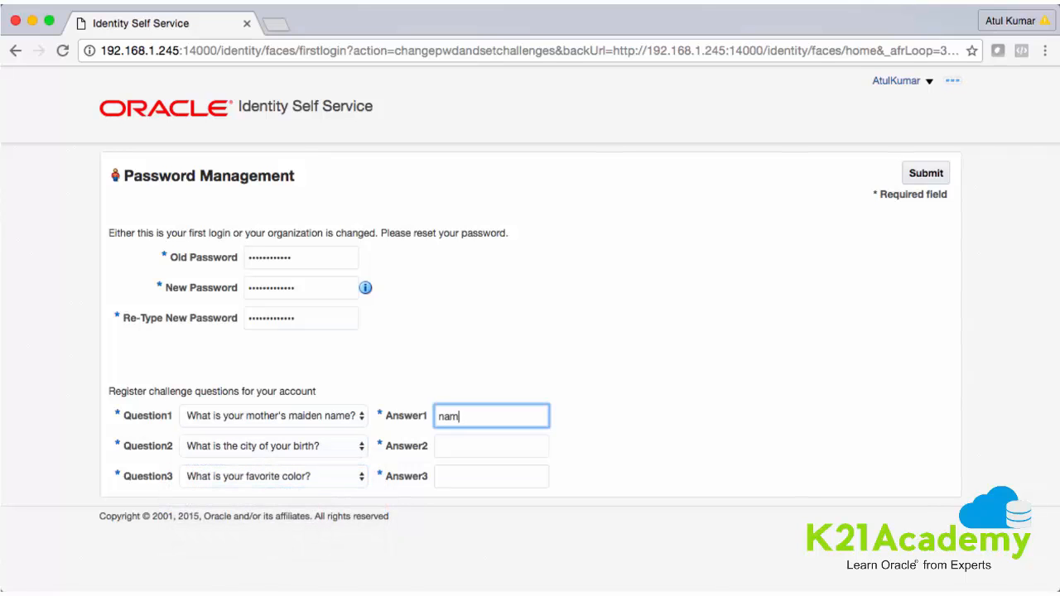
{"action": "key", "text": "Tab"}
{"action": "key", "text": "Tab"}
{"action": "type", "text": "birth"}
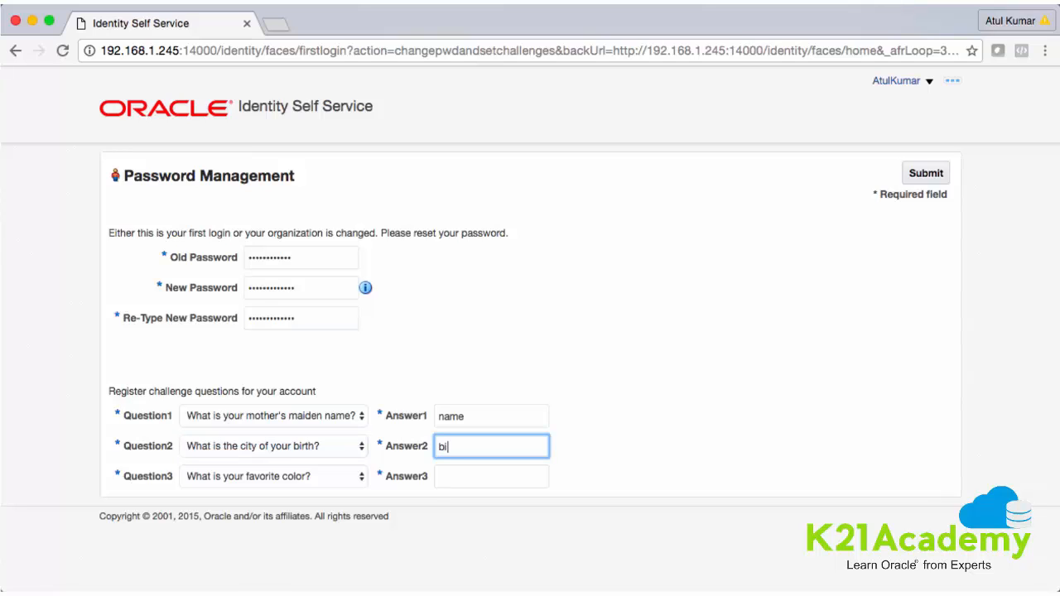
{"action": "left_click", "coordinate": [475, 476]}
{"action": "type", "text": "color"}
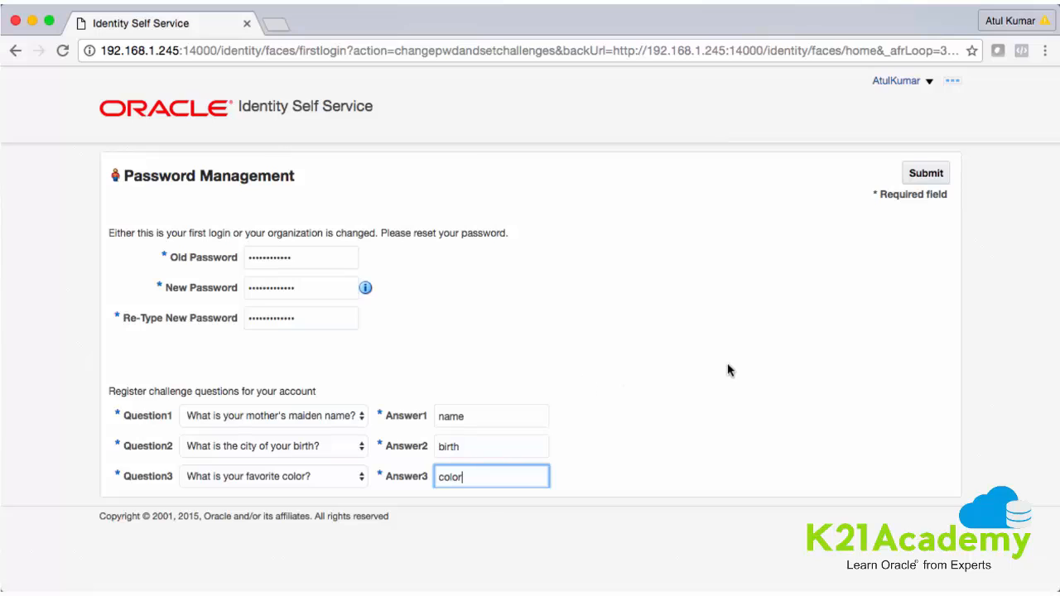
{"action": "left_click", "coordinate": [923, 175]}
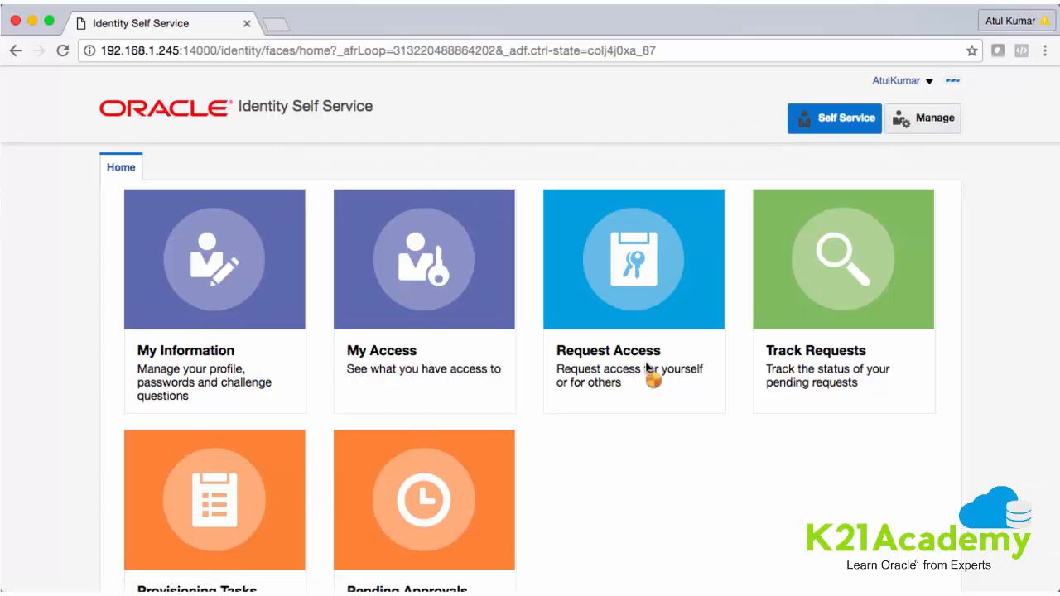
In Manage, glance over the Roles list, close it, and open the Organizations list
{"action": "left_click", "coordinate": [928, 118]}
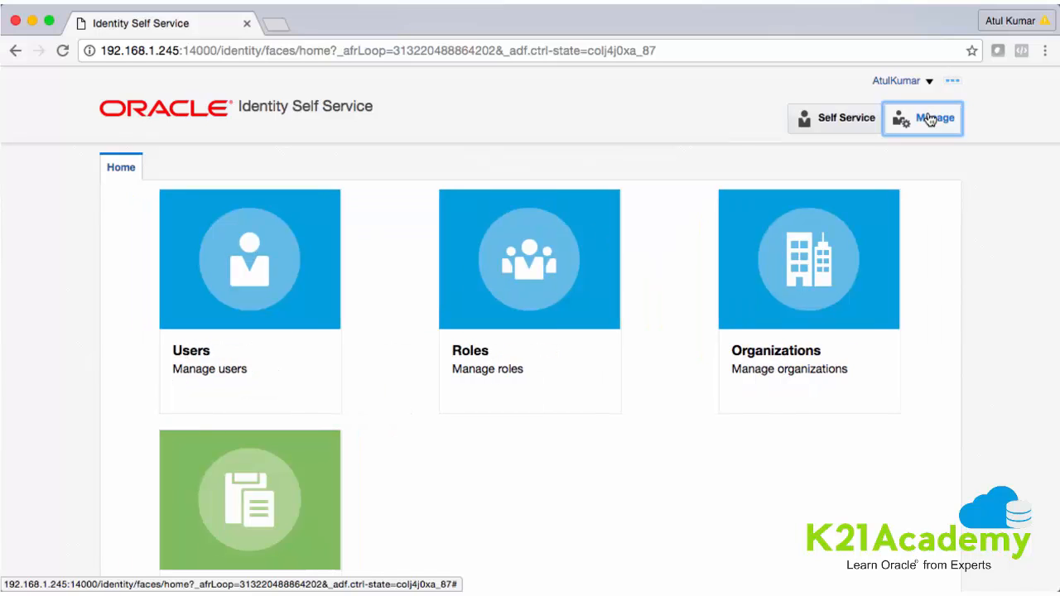
{"action": "left_click", "coordinate": [466, 297]}
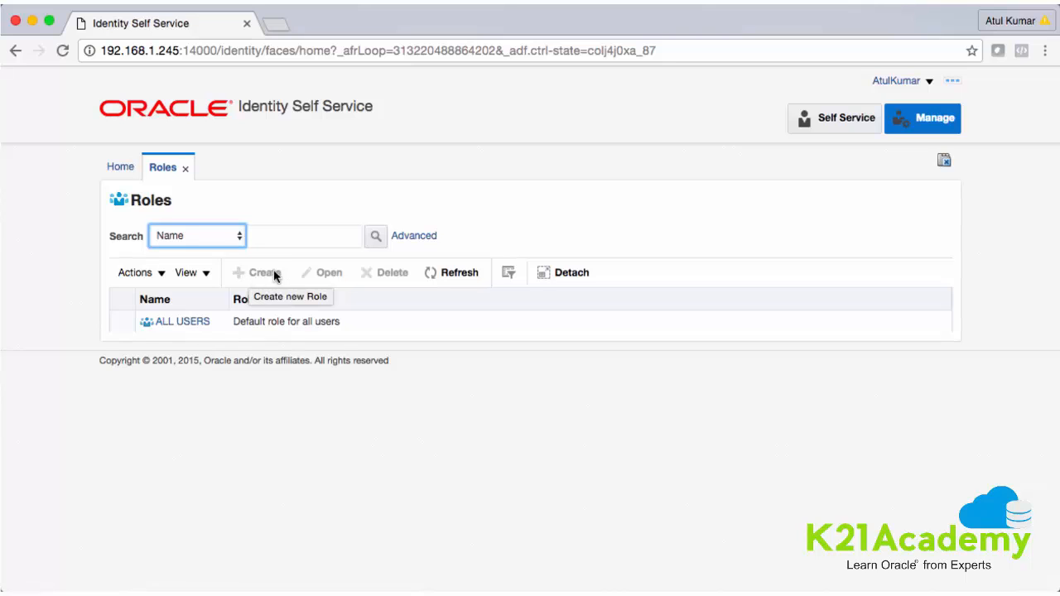
{"action": "left_click", "coordinate": [184, 169]}
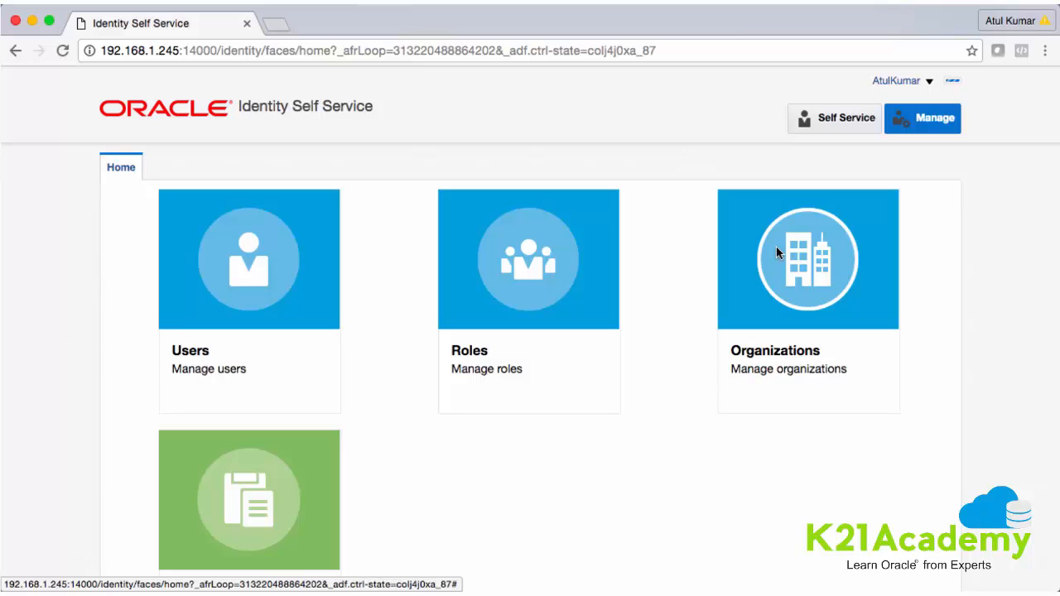
{"action": "left_click", "coordinate": [776, 246]}
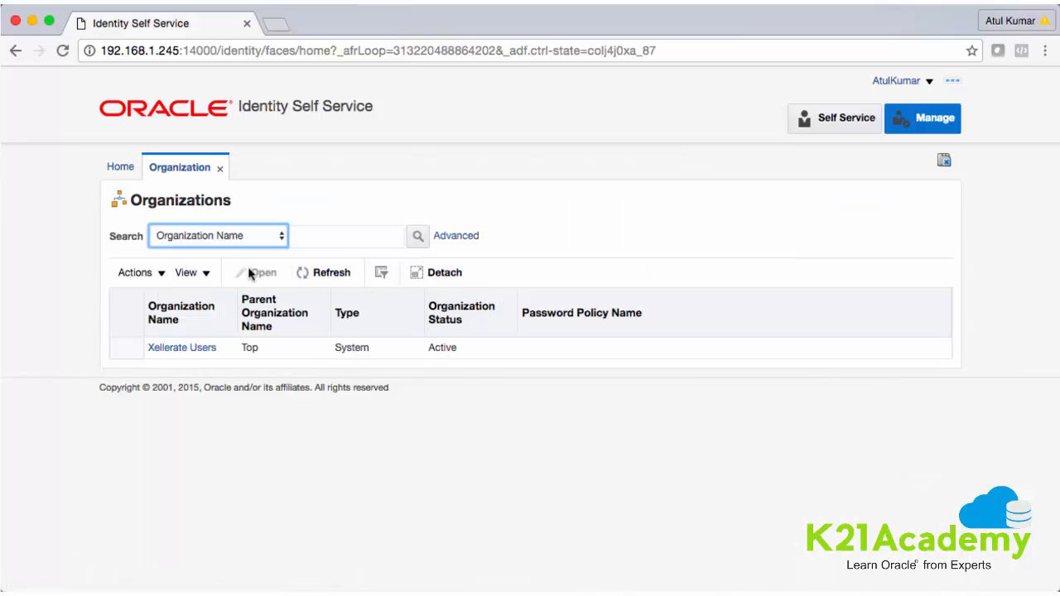
Search organizations and open the Xellerate Users organization's details
{"action": "left_click", "coordinate": [164, 274]}
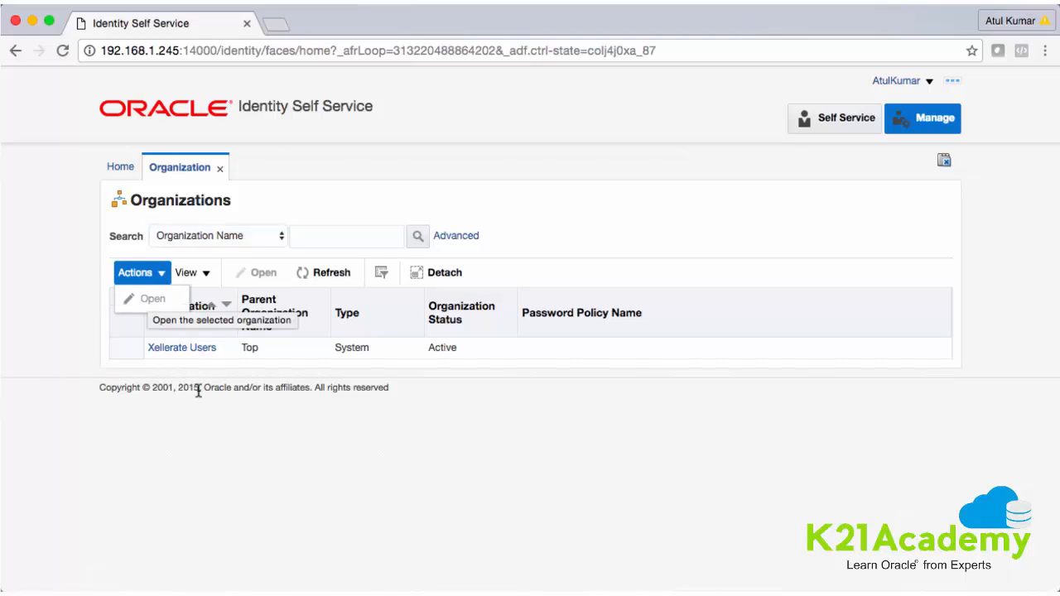
{"action": "left_click", "coordinate": [323, 234]}
{"action": "left_click", "coordinate": [419, 241]}
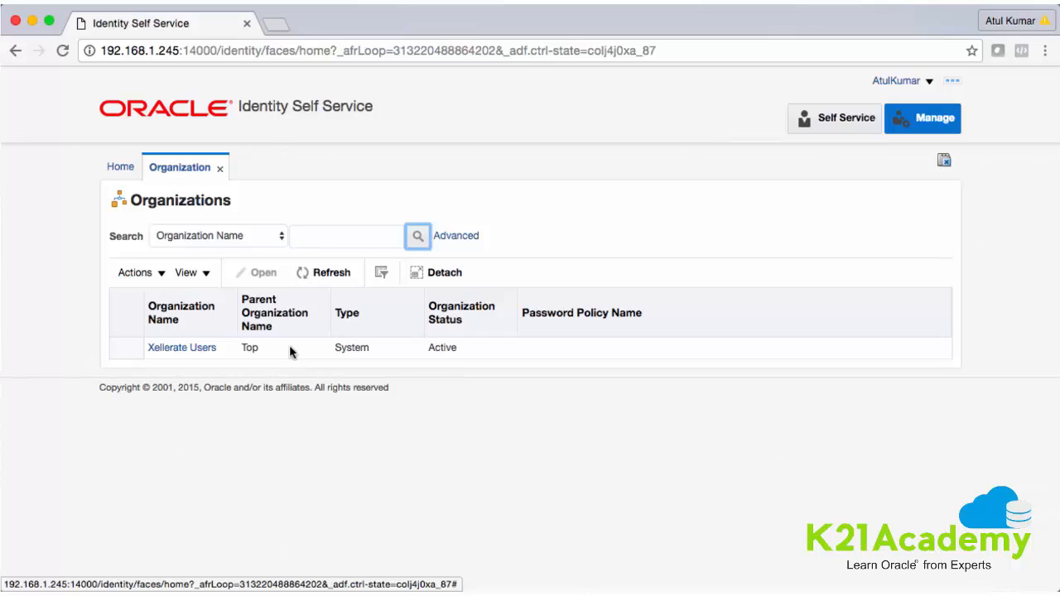
{"action": "left_click", "coordinate": [179, 348]}
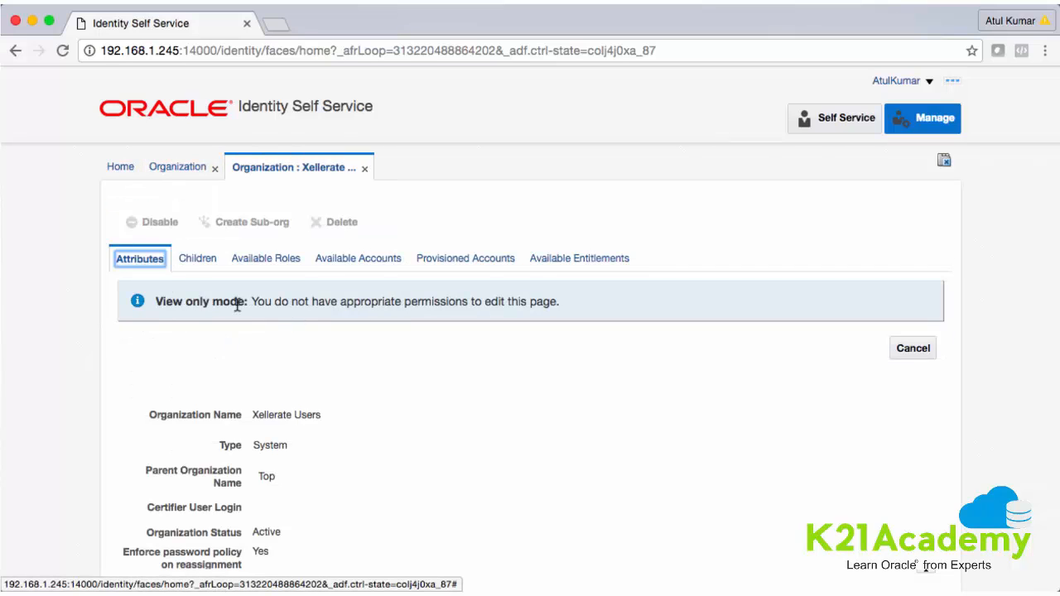
Review the view-only notice and details, then return to the Home tab
{"action": "left_click_drag", "start_coordinate": [157, 302], "coordinate": [243, 306]}
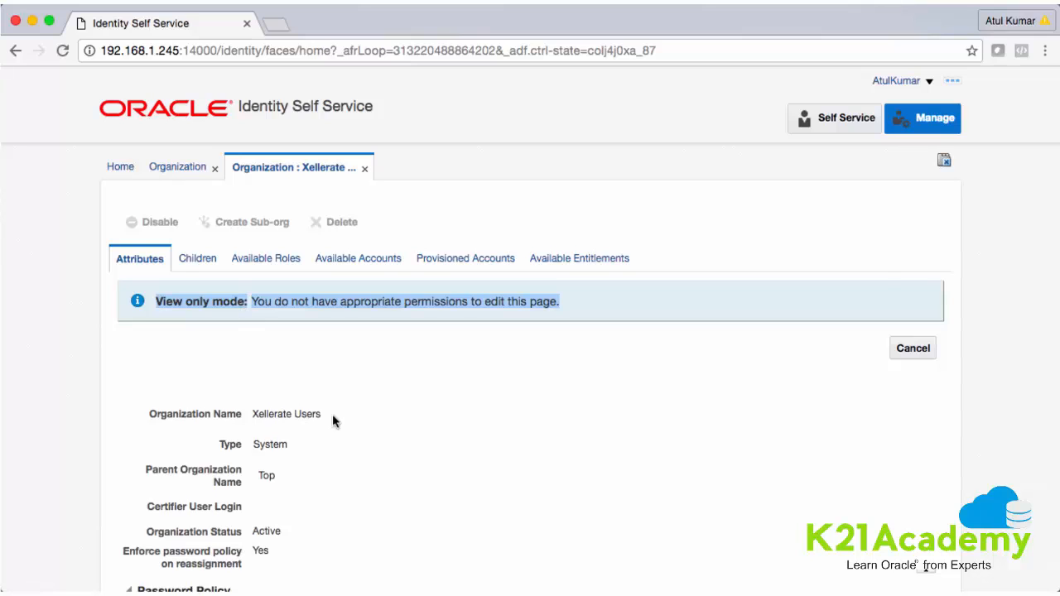
{"action": "scroll", "coordinate": [333, 414], "scroll_direction": "down", "scroll_amount": 2}
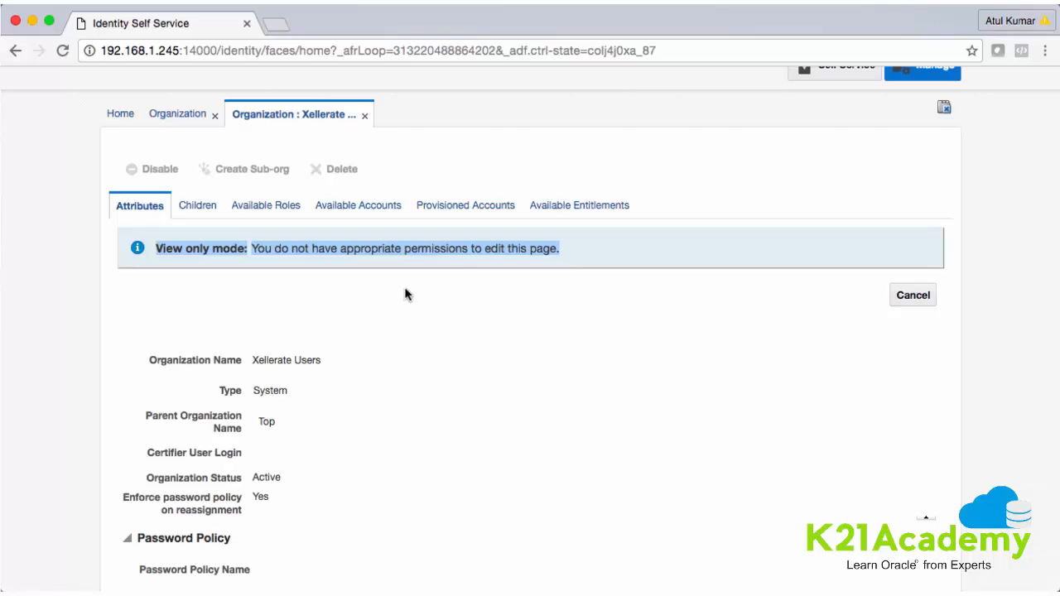
{"action": "scroll", "coordinate": [406, 294], "scroll_direction": "down", "scroll_amount": 2}
{"action": "scroll", "coordinate": [405, 293], "scroll_direction": "up", "scroll_amount": 5}
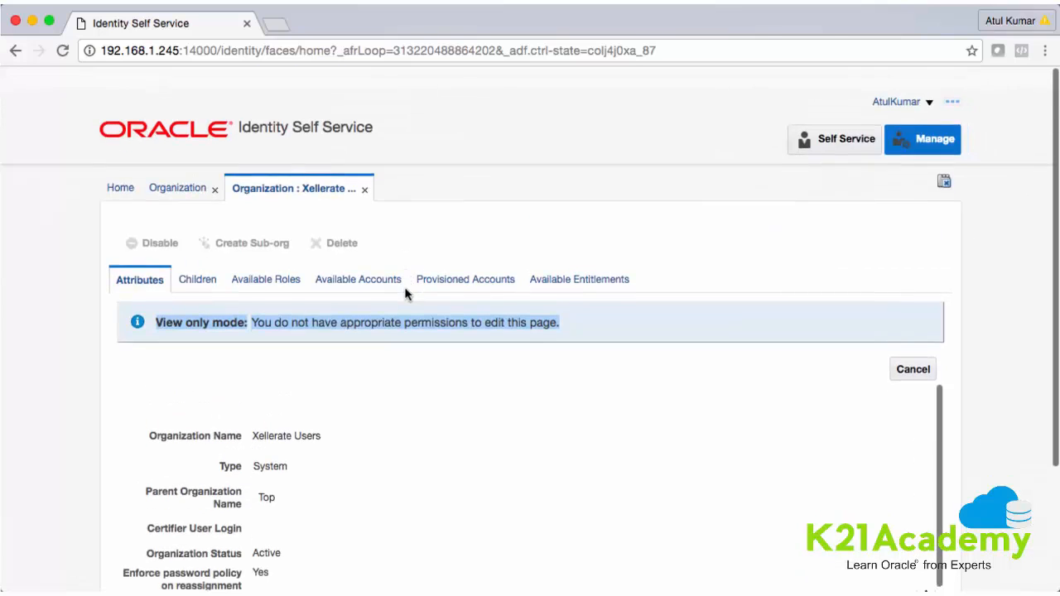
{"action": "left_click", "coordinate": [136, 169]}
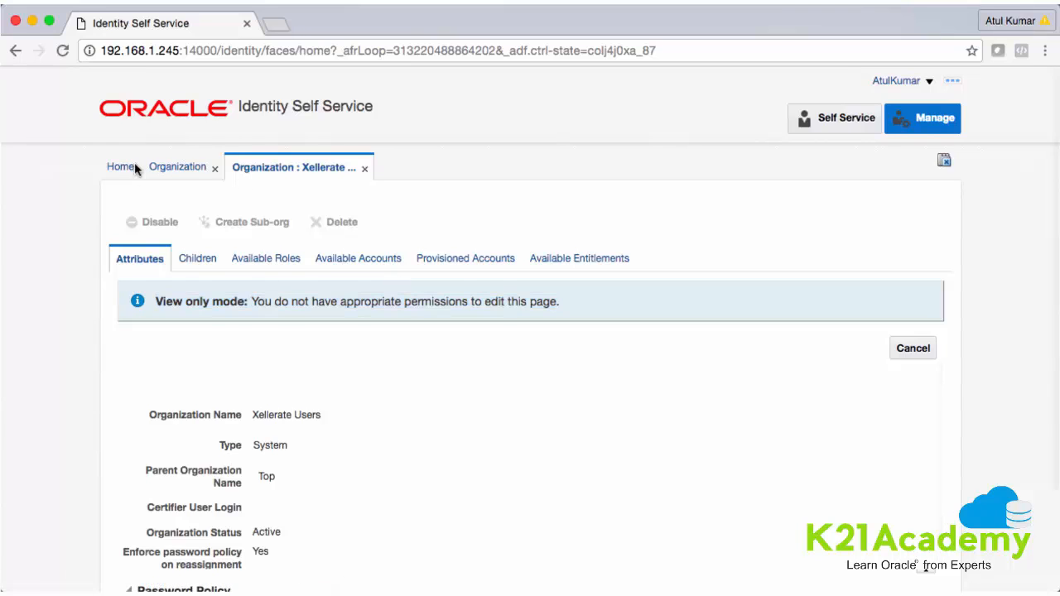